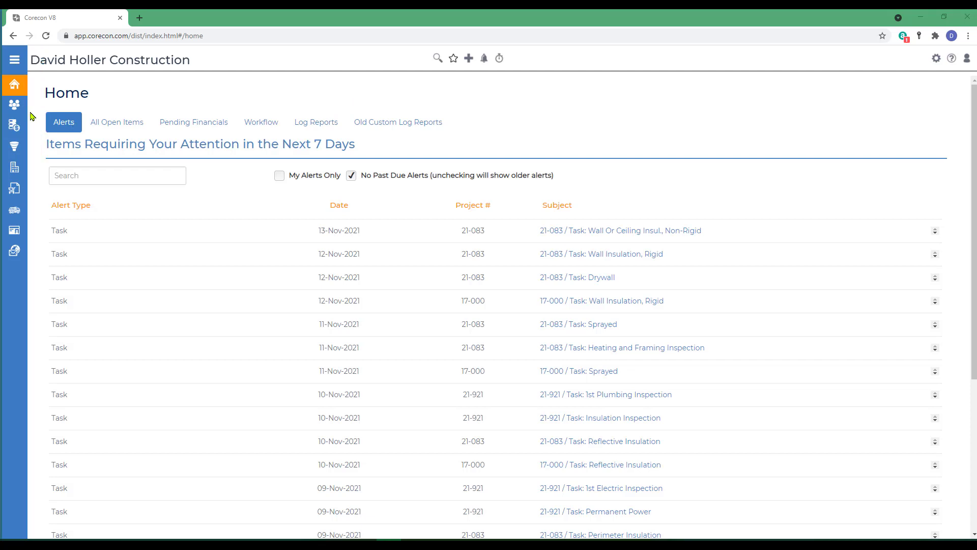
- Open the Procurement landing page of the current project from its project home page
{"action": "mouse_move", "coordinate": [20, 105]}
{"action": "left_click", "coordinate": [43, 175]}
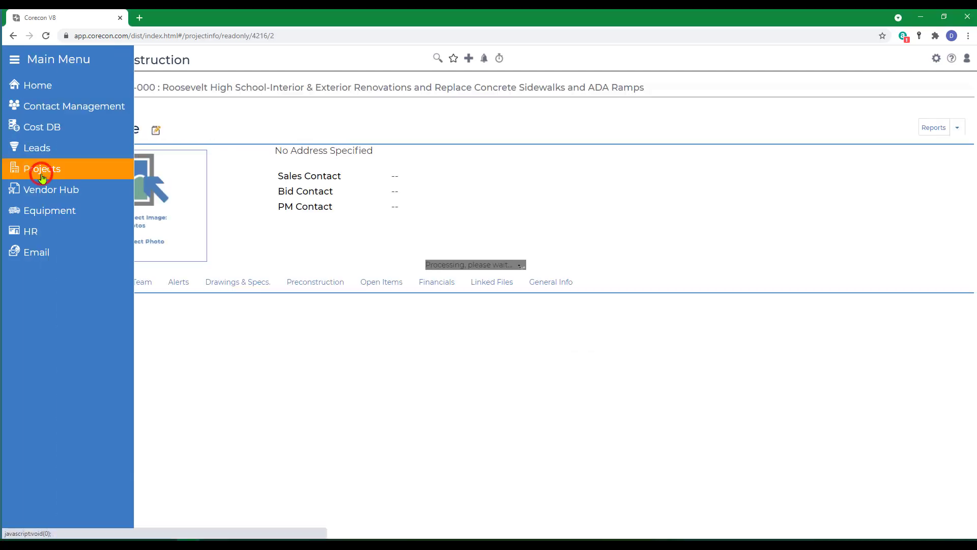
{"action": "scroll", "coordinate": [454, 240], "scroll_direction": "down", "scroll_amount": 3}
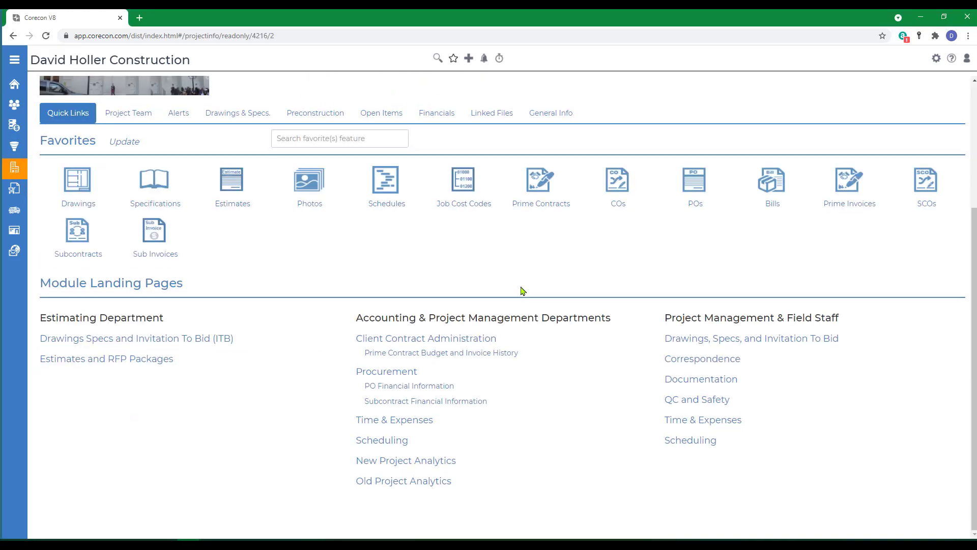
{"action": "left_click", "coordinate": [385, 373]}
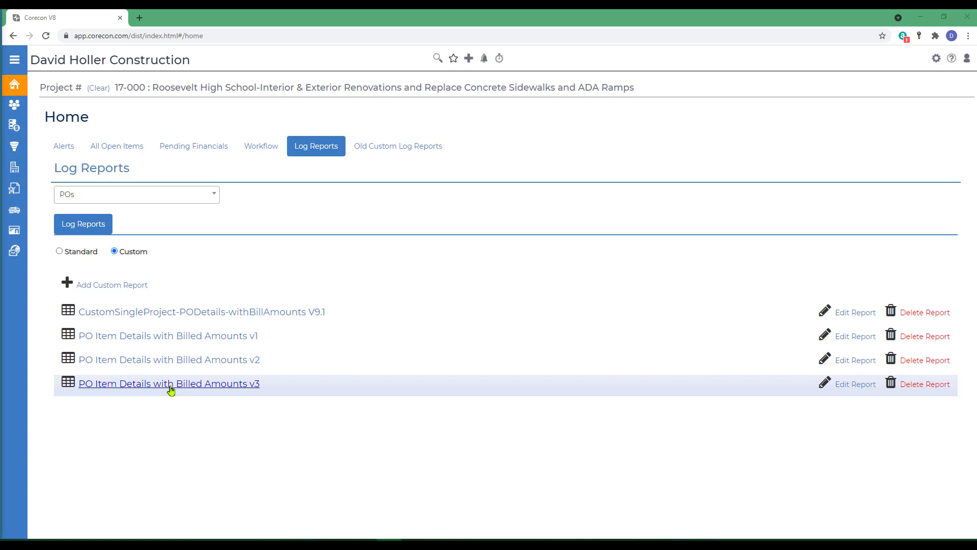
- Run the custom report "PO Item Details with Billed Amounts v3", look through its first three pages and close it
{"action": "left_click", "coordinate": [224, 387]}
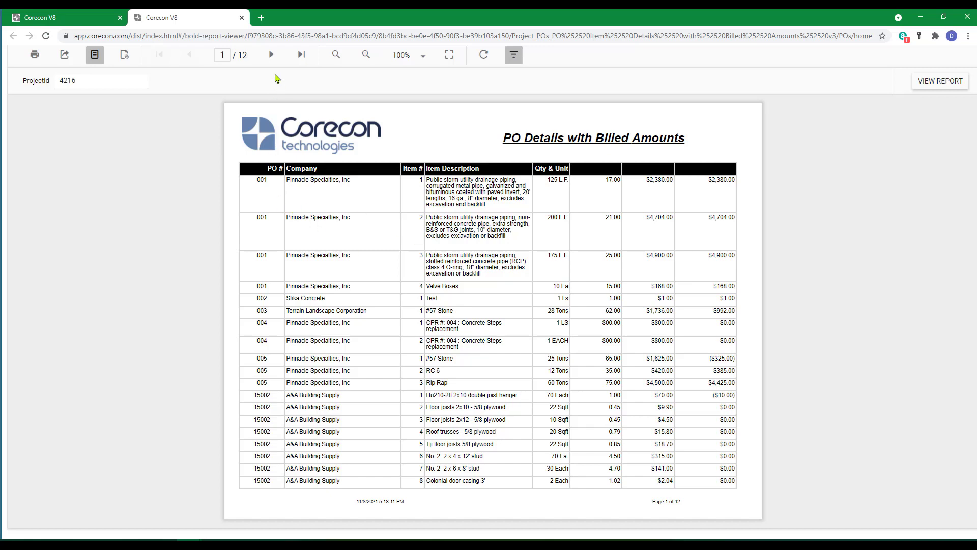
{"action": "left_click", "coordinate": [272, 55]}
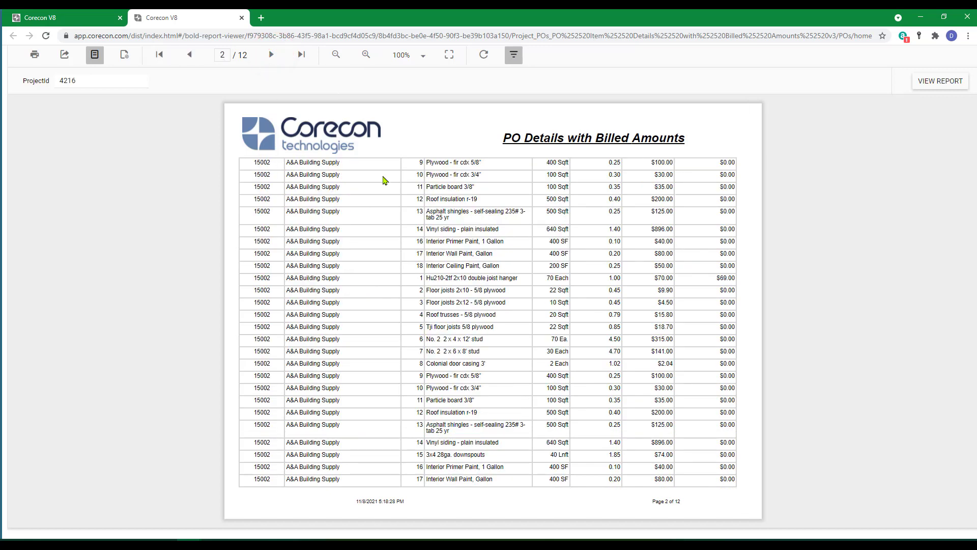
{"action": "left_click", "coordinate": [270, 53]}
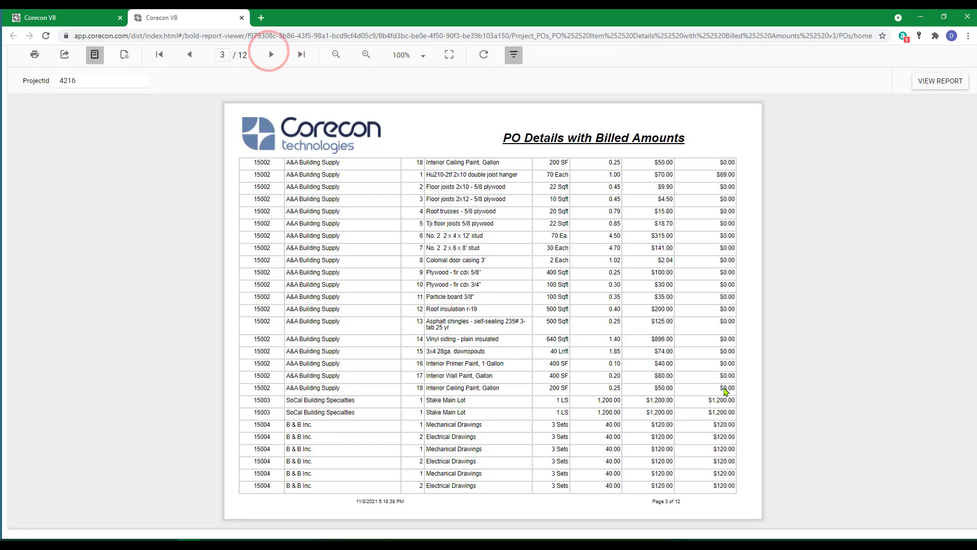
{"action": "left_click", "coordinate": [157, 54]}
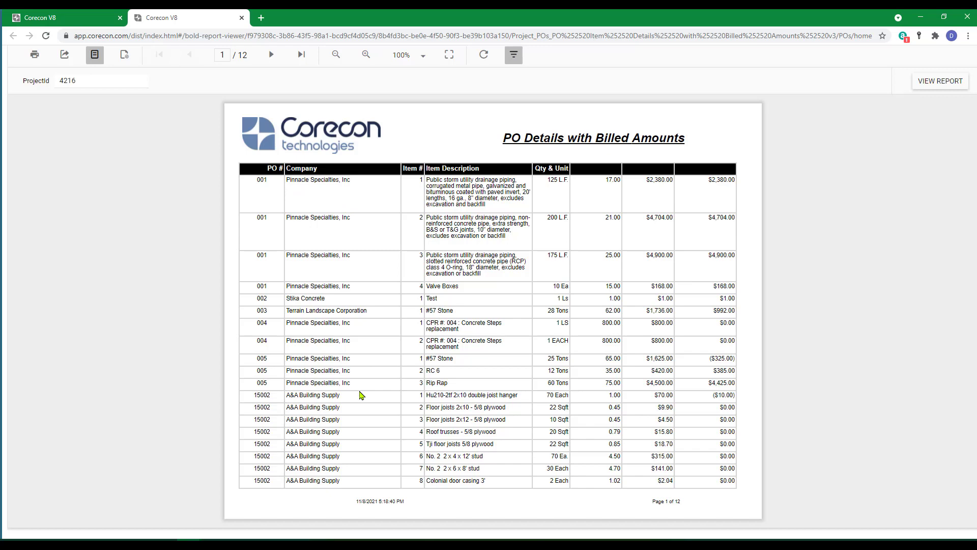
{"action": "left_click", "coordinate": [242, 18]}
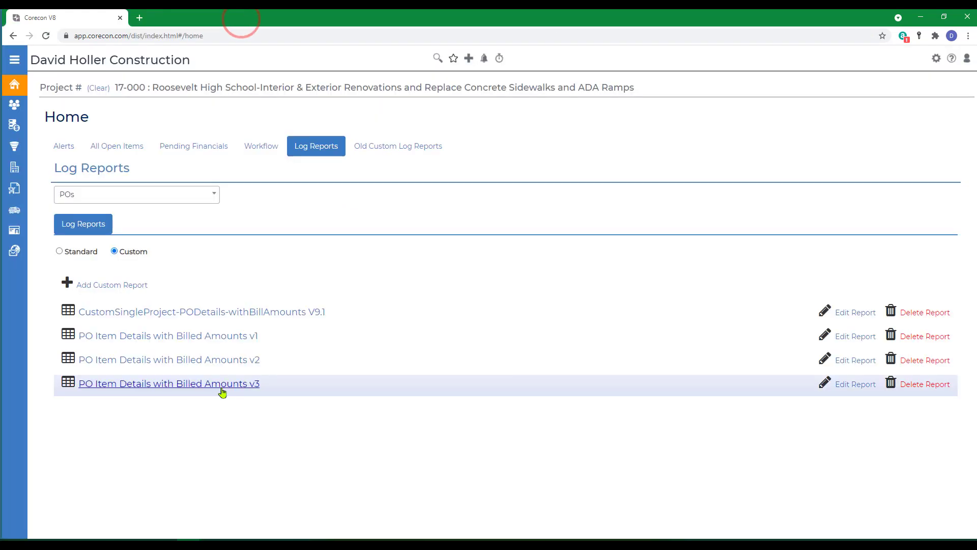
- Open the report "PO Item Details with Billed Amounts v3" for editing and check the text in the blank header above POItemUnitPrice
{"action": "left_click", "coordinate": [855, 384]}
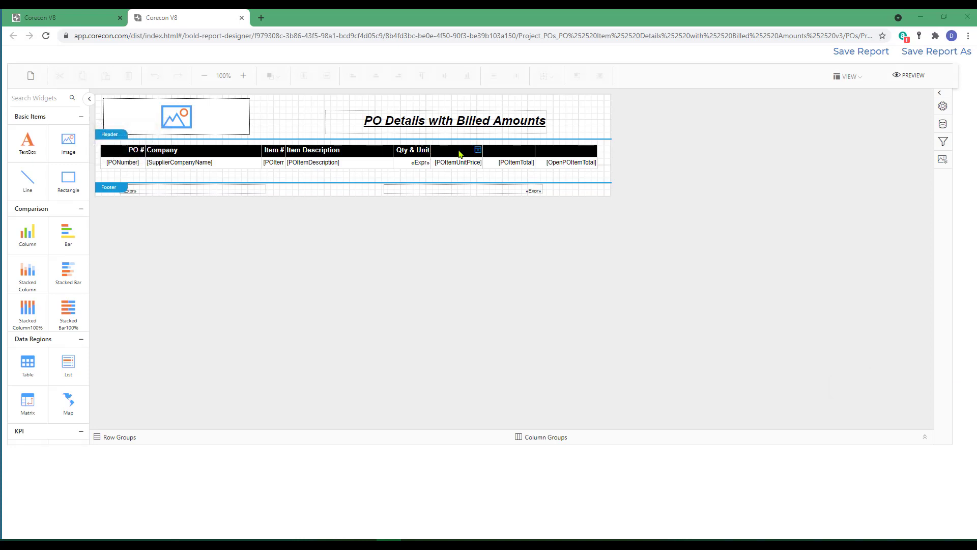
{"action": "left_click", "coordinate": [459, 152]}
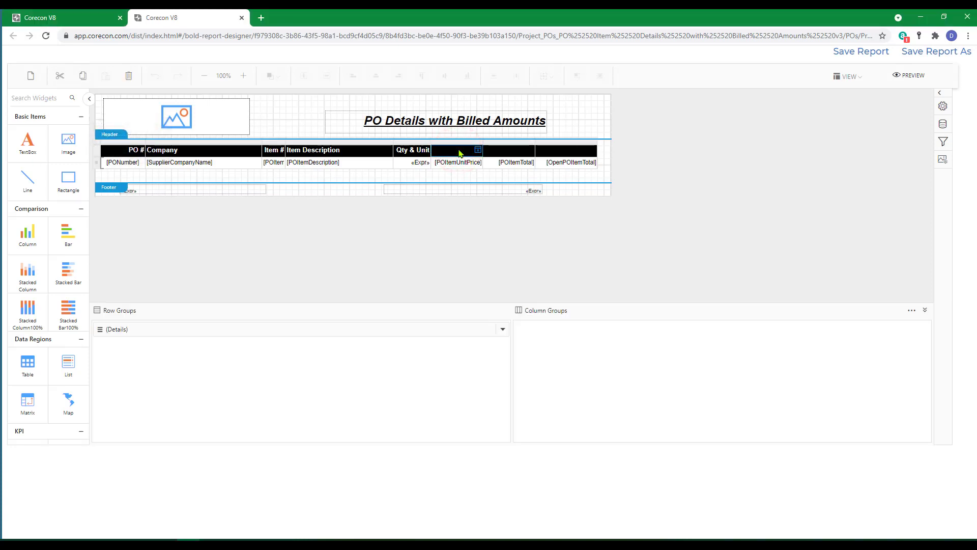
{"action": "left_click", "coordinate": [478, 151]}
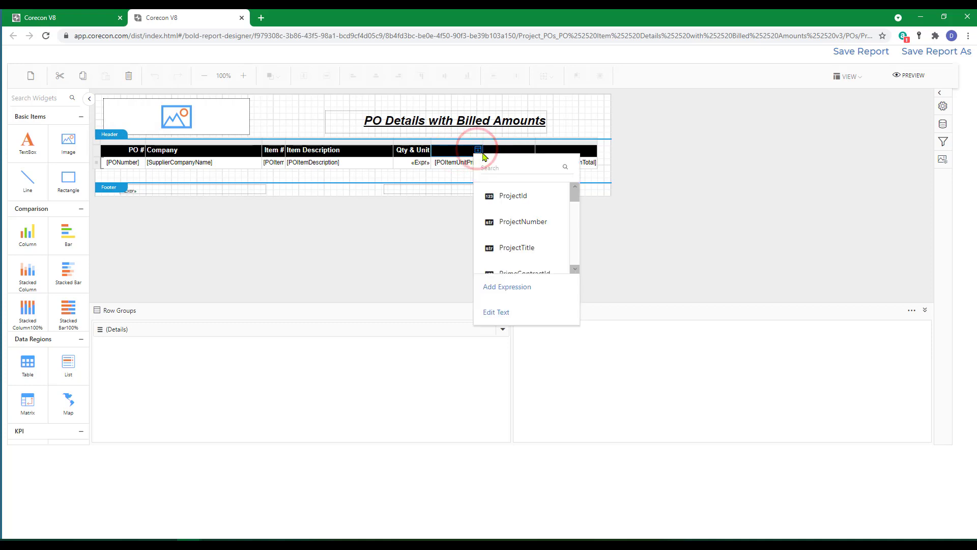
{"action": "left_click", "coordinate": [493, 313]}
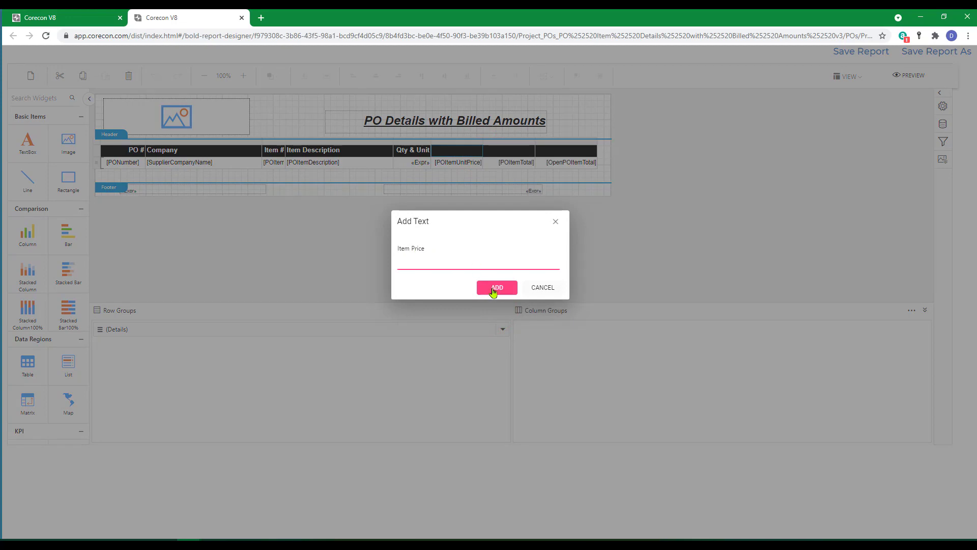
{"action": "left_click", "coordinate": [542, 287]}
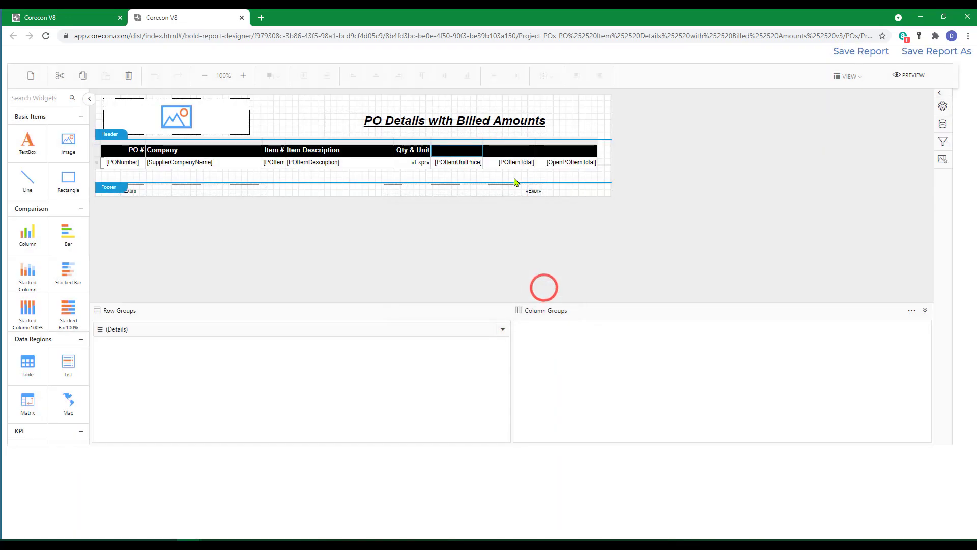
- Check the text stored in the blank header cells above POItemTotal and OpenPOItemTotal without changing it
{"action": "left_click", "coordinate": [530, 150]}
{"action": "left_click", "coordinate": [548, 312]}
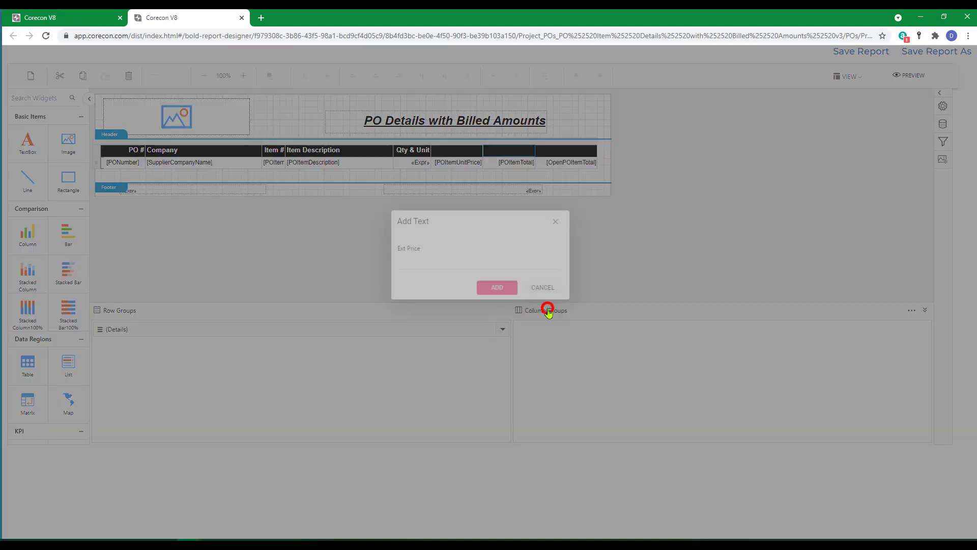
{"action": "left_click", "coordinate": [543, 288]}
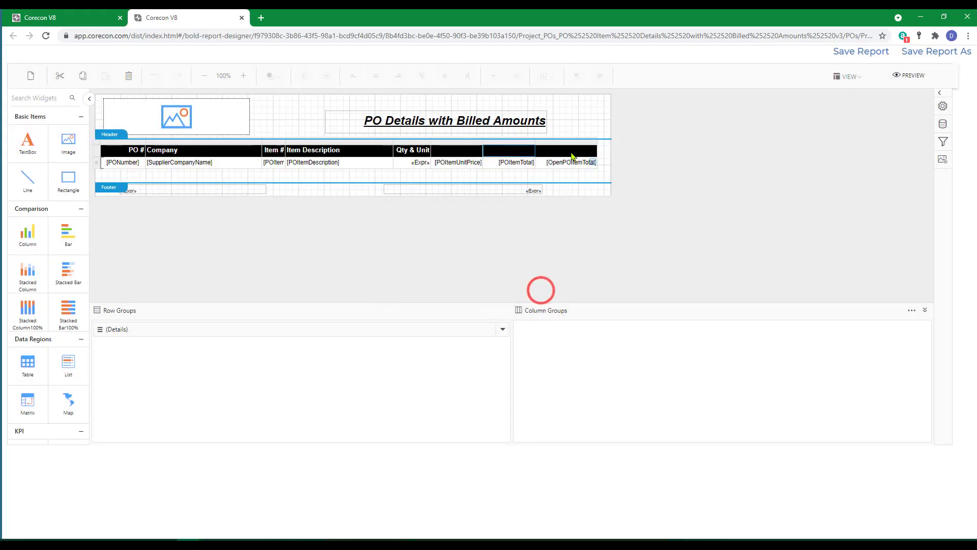
{"action": "left_click", "coordinate": [592, 149]}
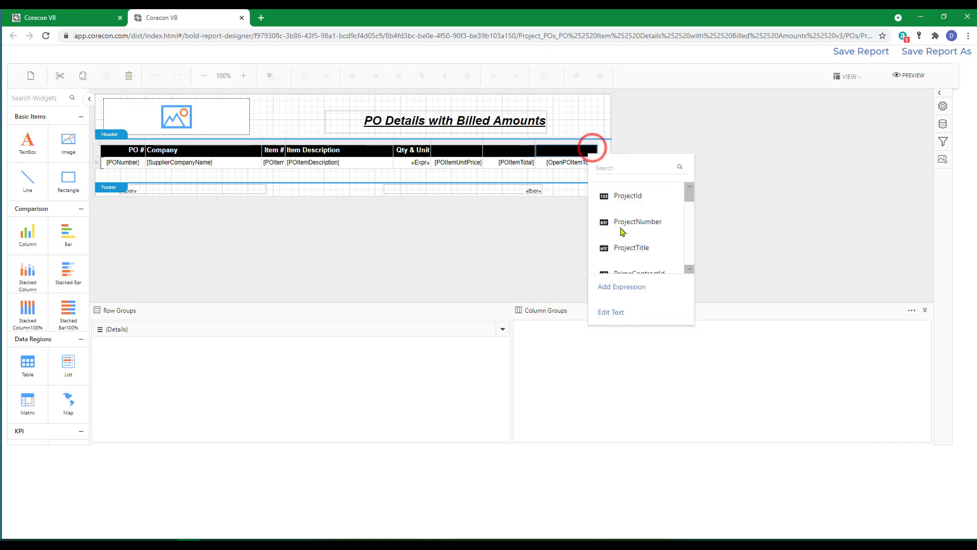
{"action": "left_click", "coordinate": [608, 311]}
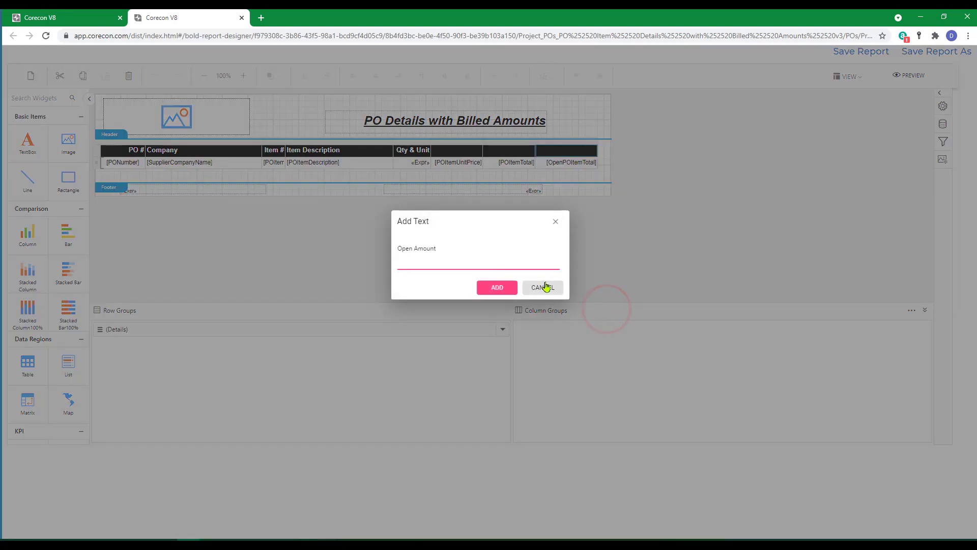
{"action": "left_click", "coordinate": [544, 287]}
- Set the font color of the three blank header cells to white, rgba(255,255,255,1)
{"action": "left_click", "coordinate": [469, 150]}
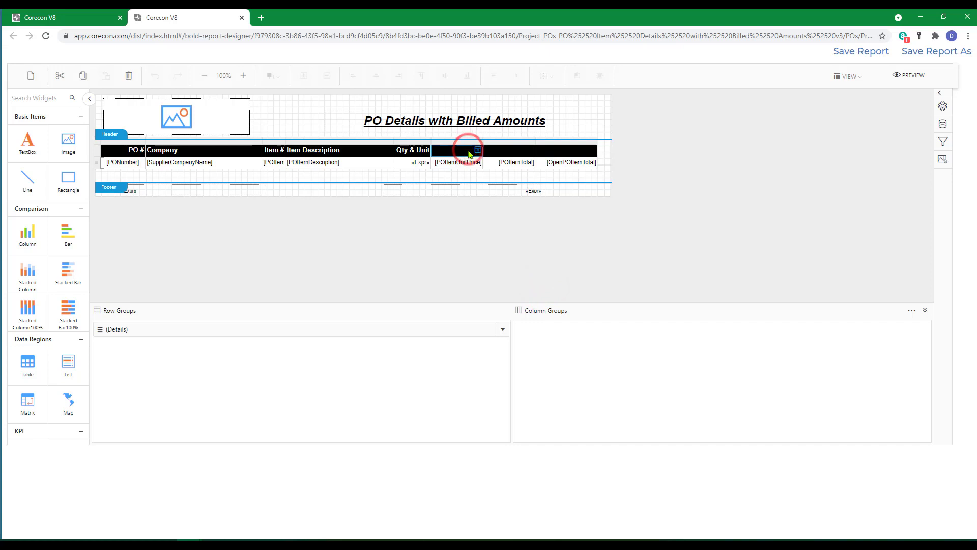
{"action": "left_click", "coordinate": [559, 151], "text": "ctrl"}
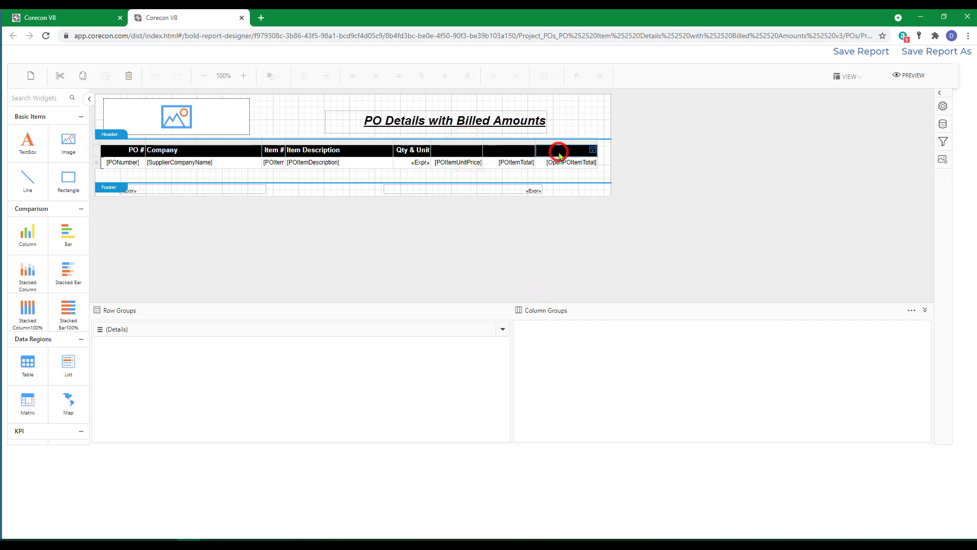
{"action": "left_click", "coordinate": [501, 150], "text": "ctrl"}
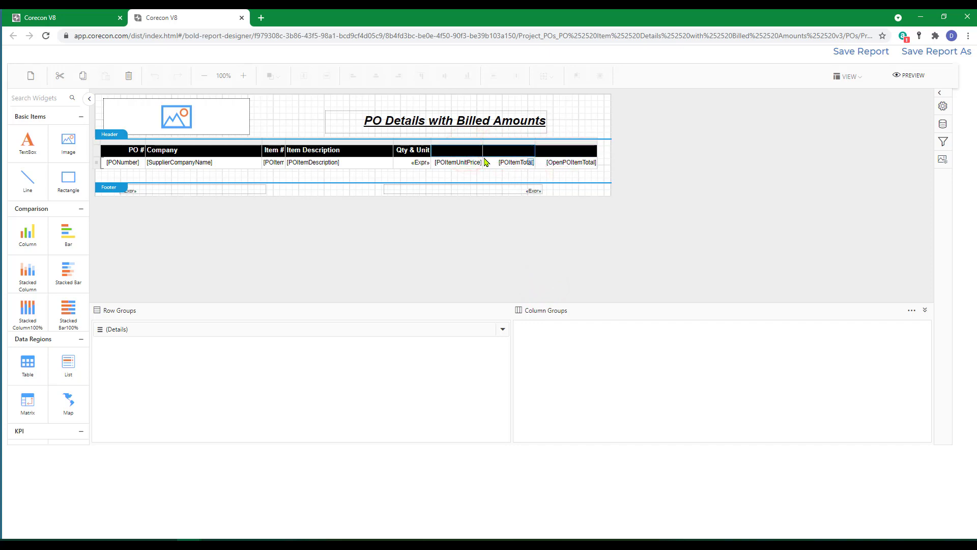
{"action": "left_click", "coordinate": [454, 150]}
{"action": "left_click", "coordinate": [943, 108]}
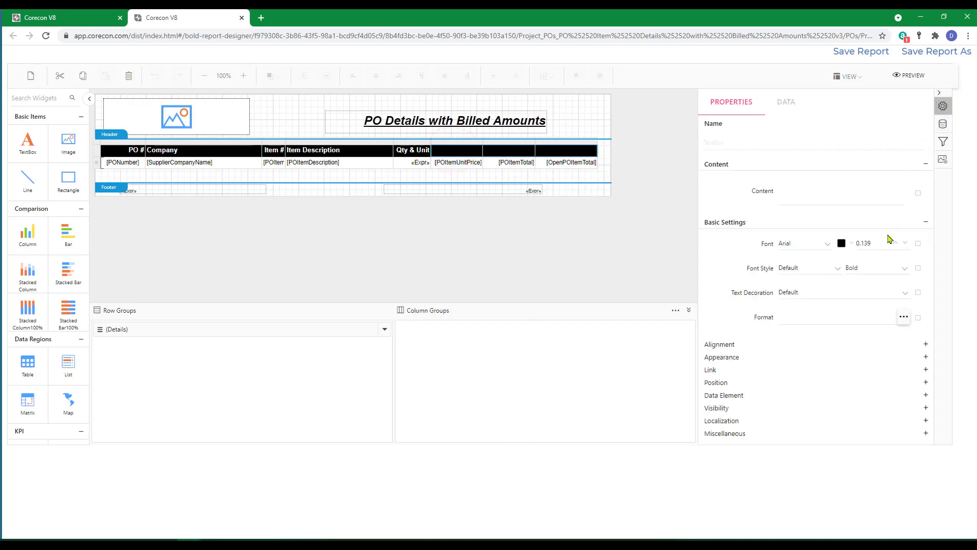
{"action": "left_click", "coordinate": [850, 244]}
{"action": "left_click", "coordinate": [847, 264]}
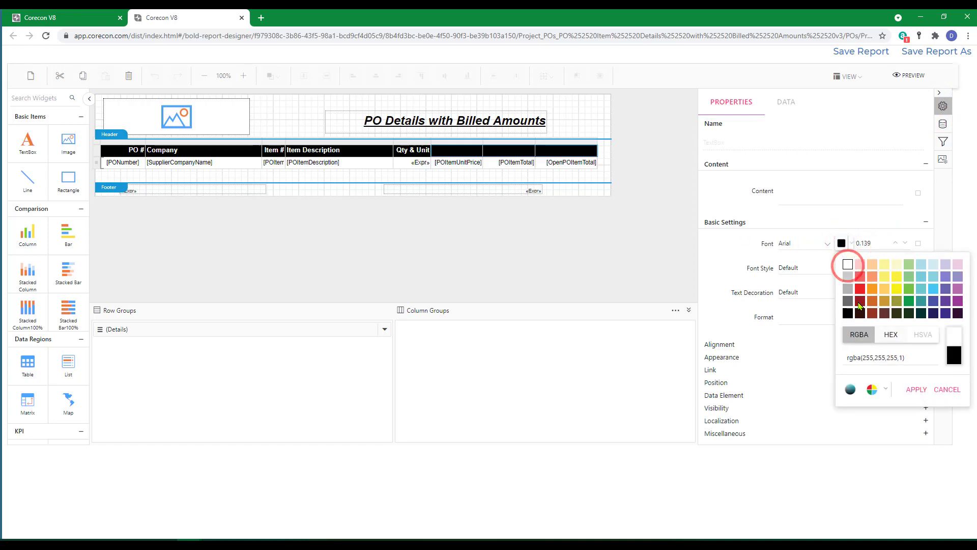
{"action": "left_click", "coordinate": [912, 390]}
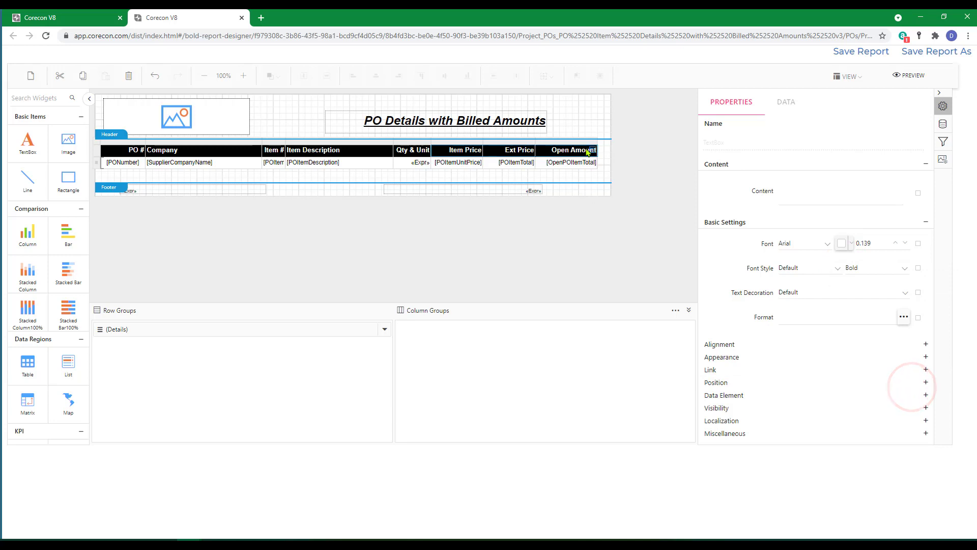
- Review the number format settings of the POItemUnitPrice cell, including decimal places, negative values and the 1000 separator
{"action": "left_click", "coordinate": [450, 163]}
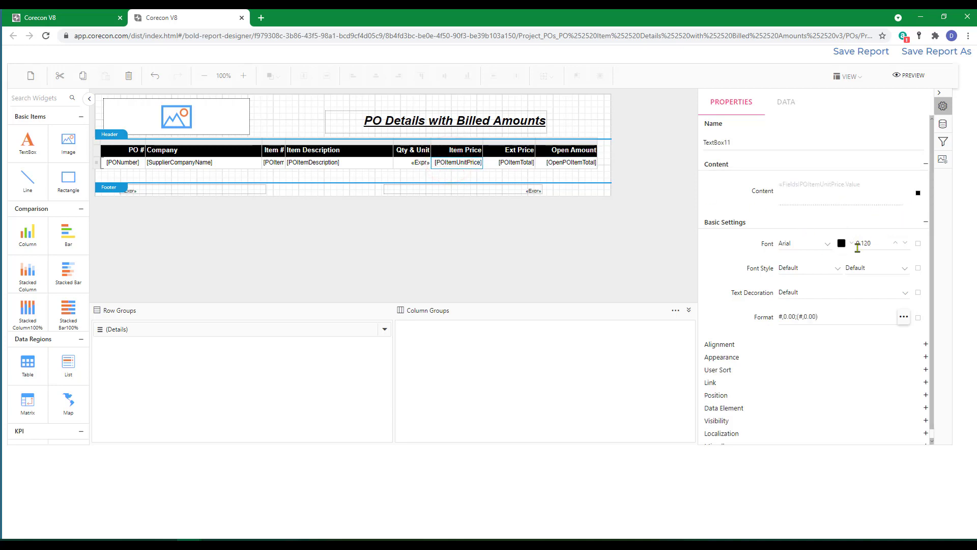
{"action": "scroll", "coordinate": [858, 248], "scroll_direction": "down", "scroll_amount": 1}
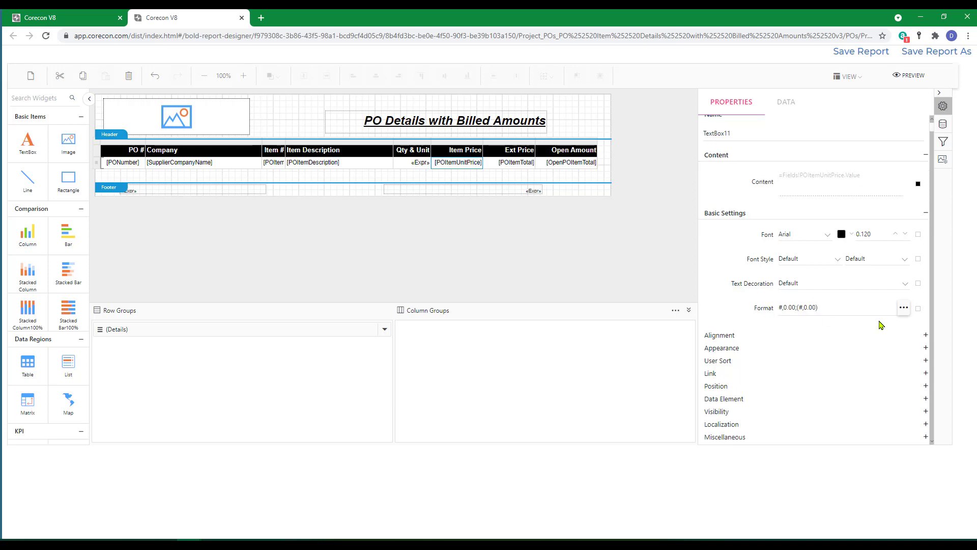
{"action": "left_click", "coordinate": [904, 309]}
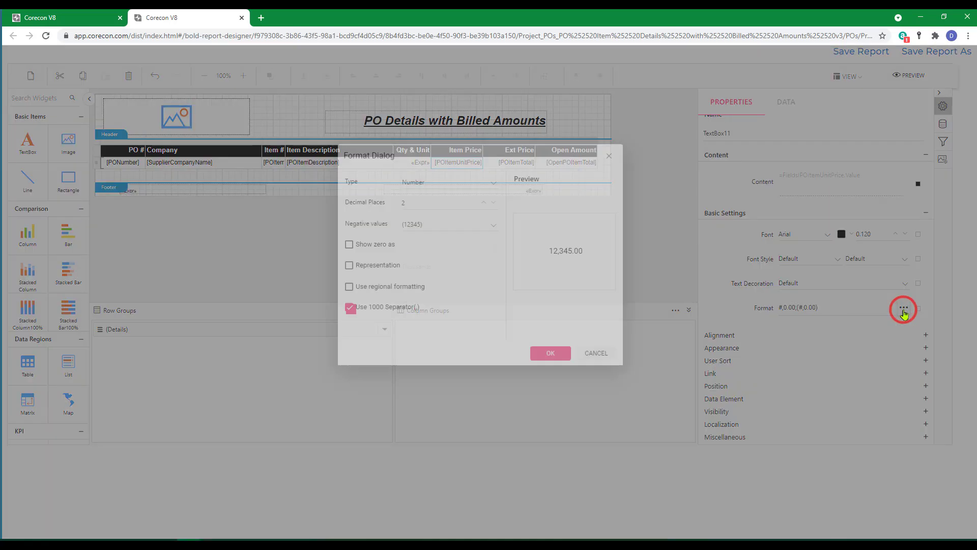
{"action": "left_click", "coordinate": [350, 308]}
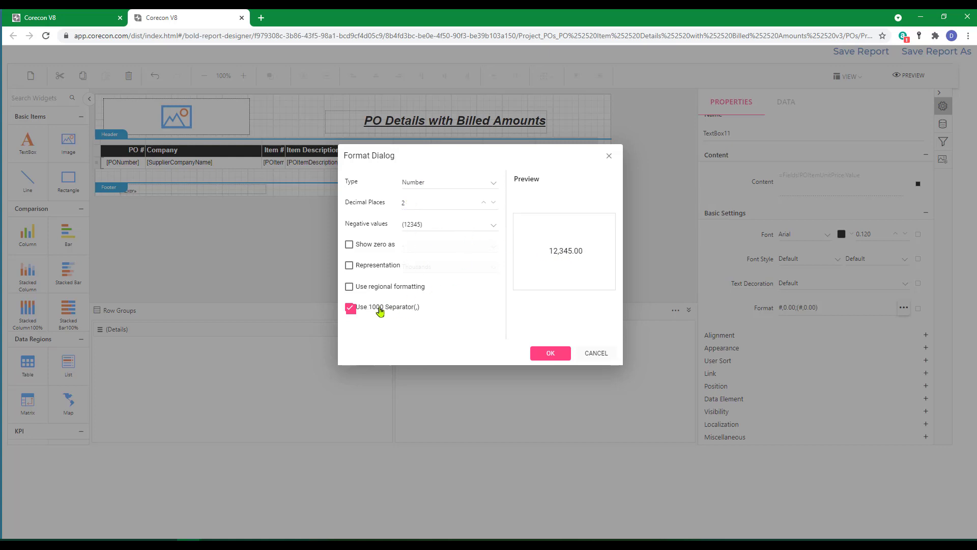
{"action": "left_click", "coordinate": [548, 356]}
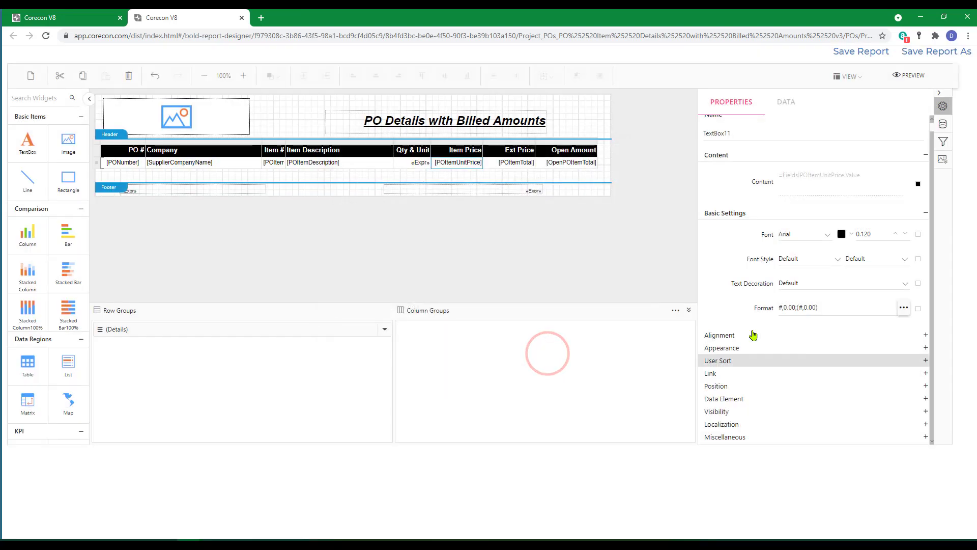
- Review the currency format settings of the POItemTotal and OpenPOItemTotal cells
{"action": "left_click", "coordinate": [523, 166]}
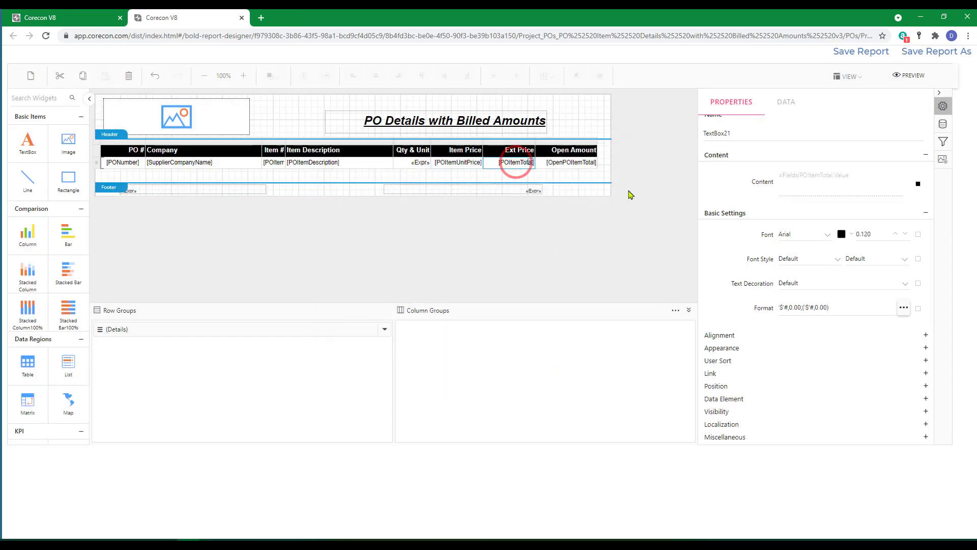
{"action": "left_click", "coordinate": [903, 308]}
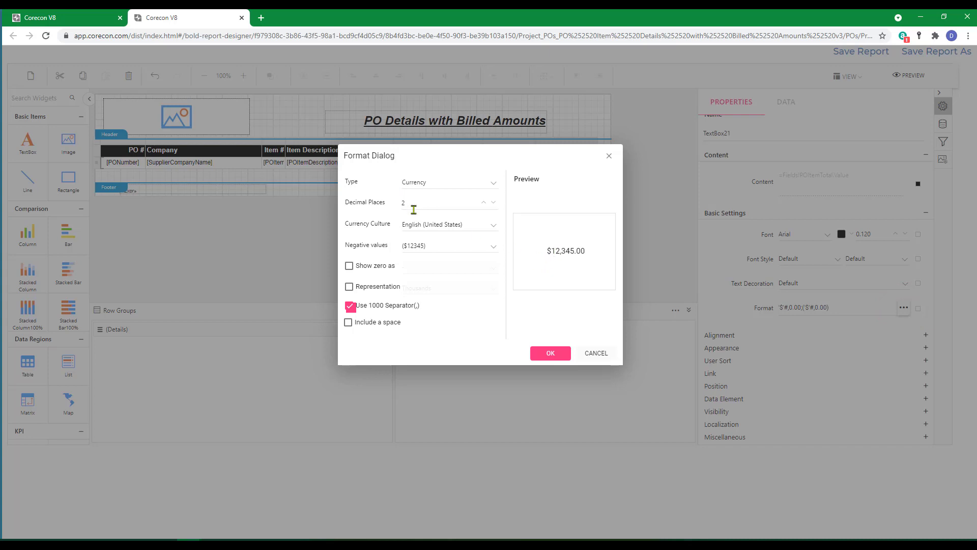
{"action": "left_click", "coordinate": [549, 353]}
{"action": "left_click", "coordinate": [567, 163]}
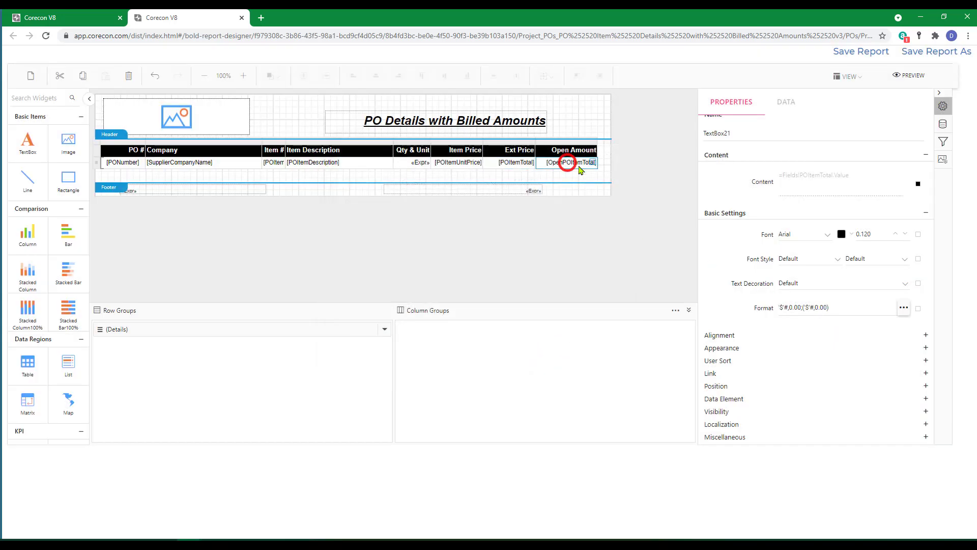
{"action": "left_click", "coordinate": [904, 310]}
{"action": "left_click", "coordinate": [592, 352]}
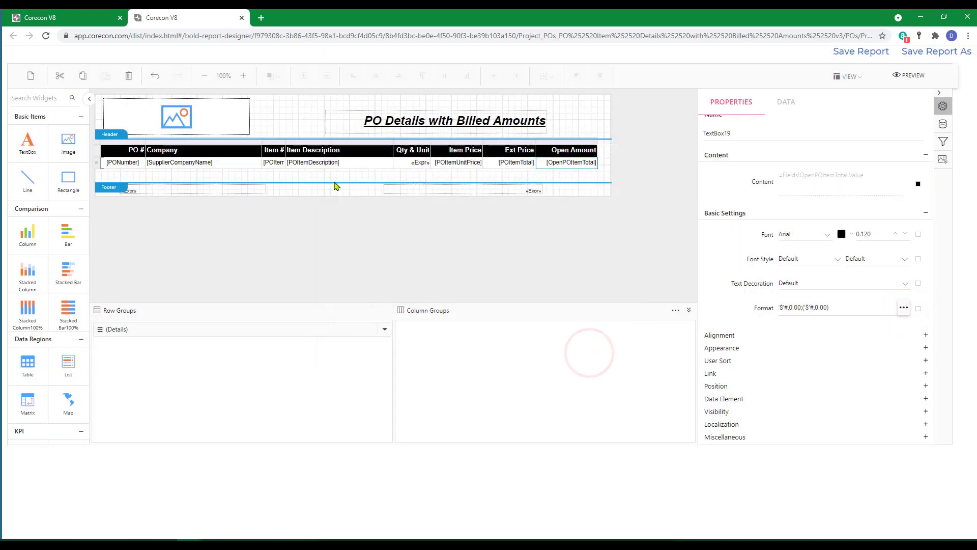
- Select the whole PODetails table and show its row and column groups in Advanced mode
{"action": "left_click", "coordinate": [333, 184]}
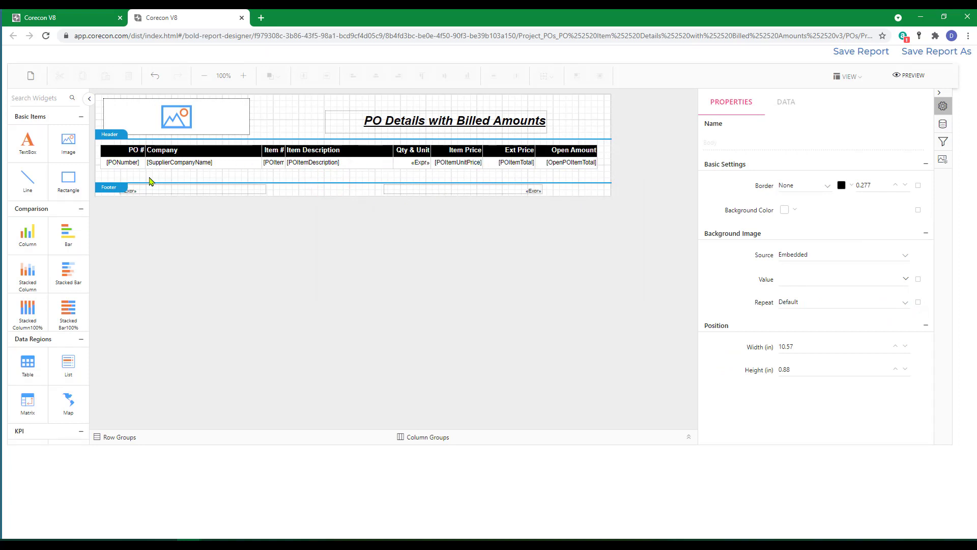
{"action": "left_click", "coordinate": [225, 151]}
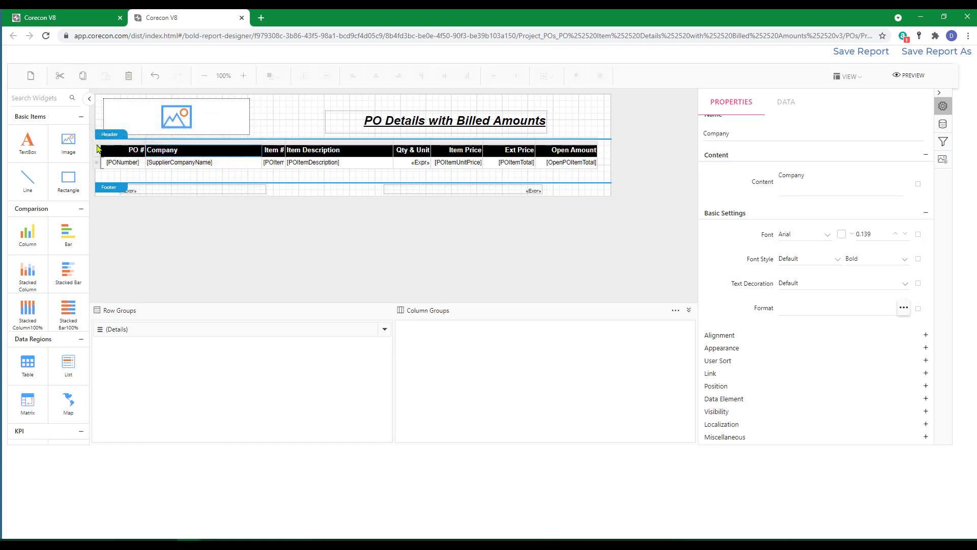
{"action": "left_click", "coordinate": [97, 147]}
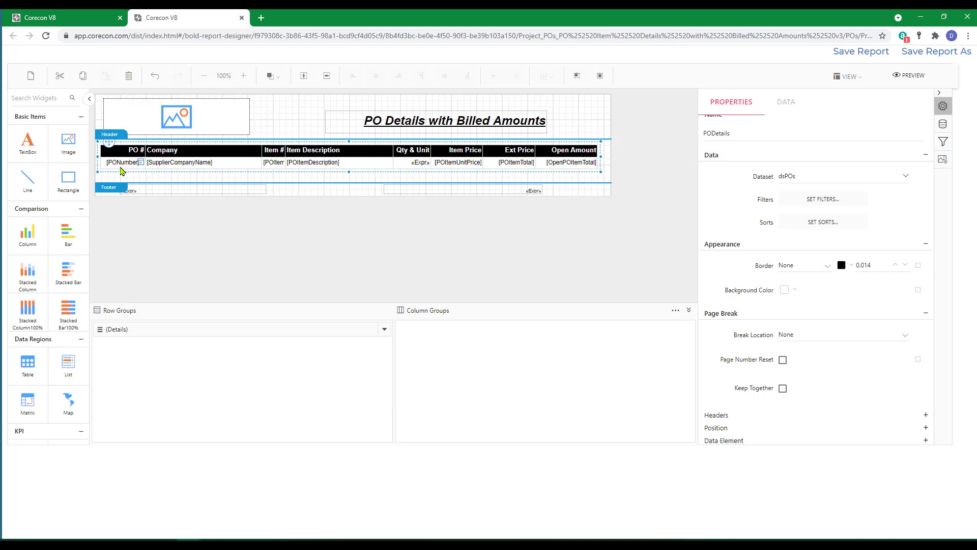
{"action": "left_click", "coordinate": [675, 312]}
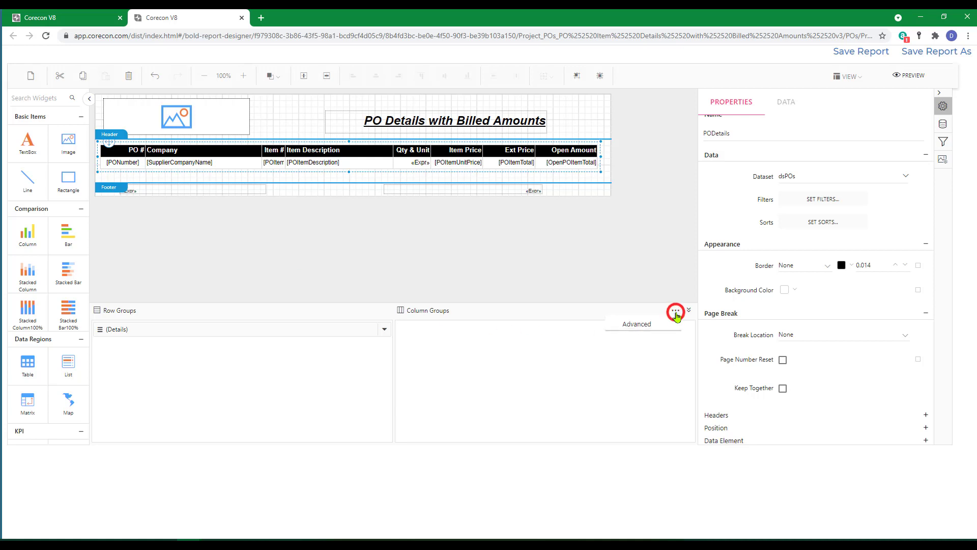
{"action": "left_click", "coordinate": [636, 324]}
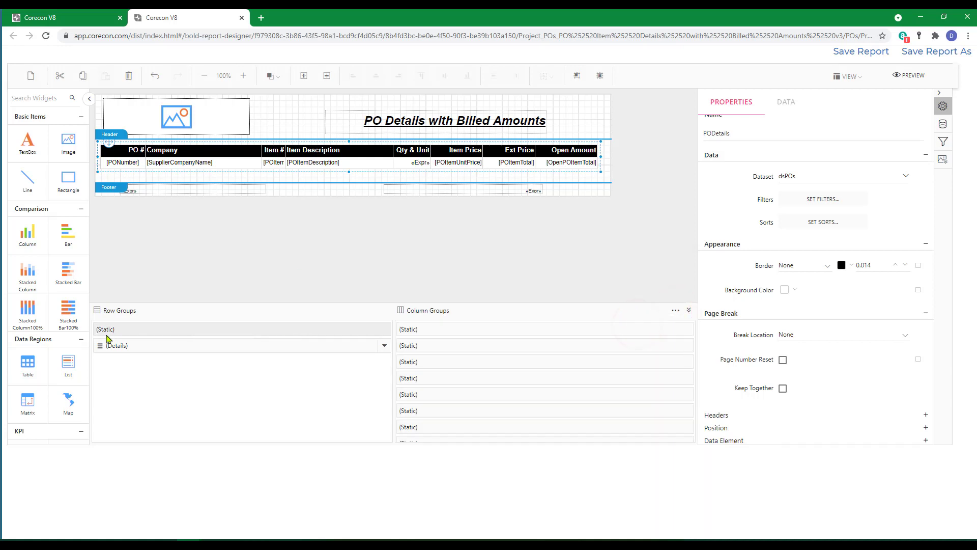
- Set the static header row group to Keep With Group After and enable Repeat On New Page
{"action": "left_click", "coordinate": [126, 330]}
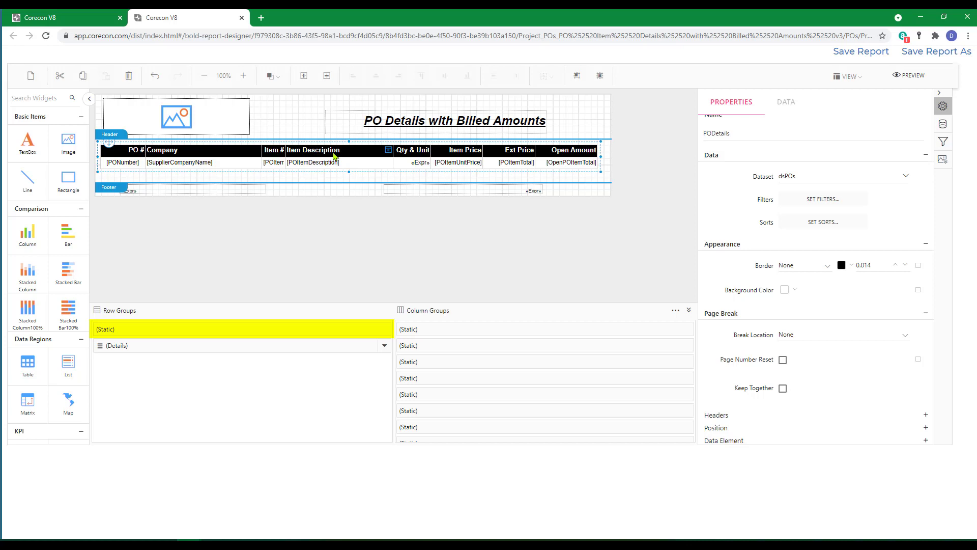
{"action": "left_click", "coordinate": [260, 331]}
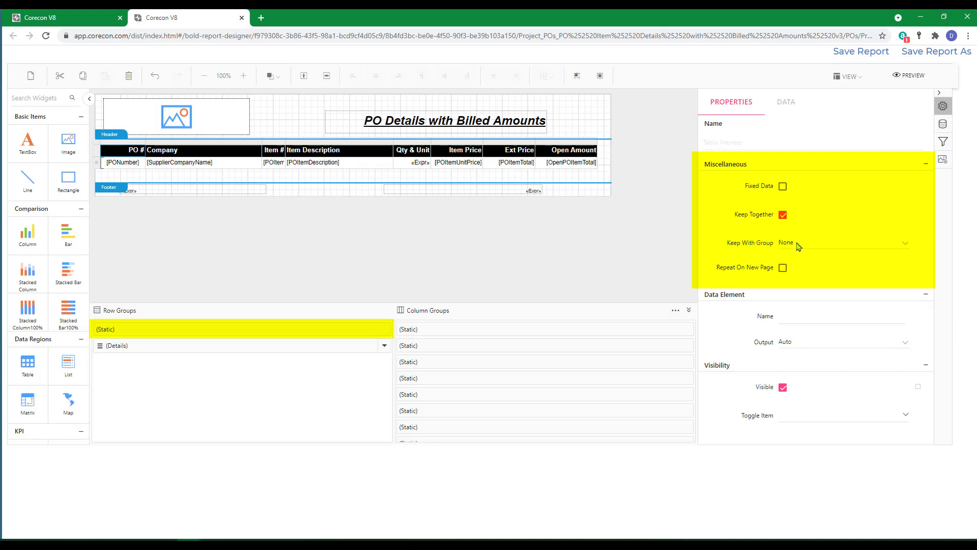
{"action": "left_click", "coordinate": [791, 243]}
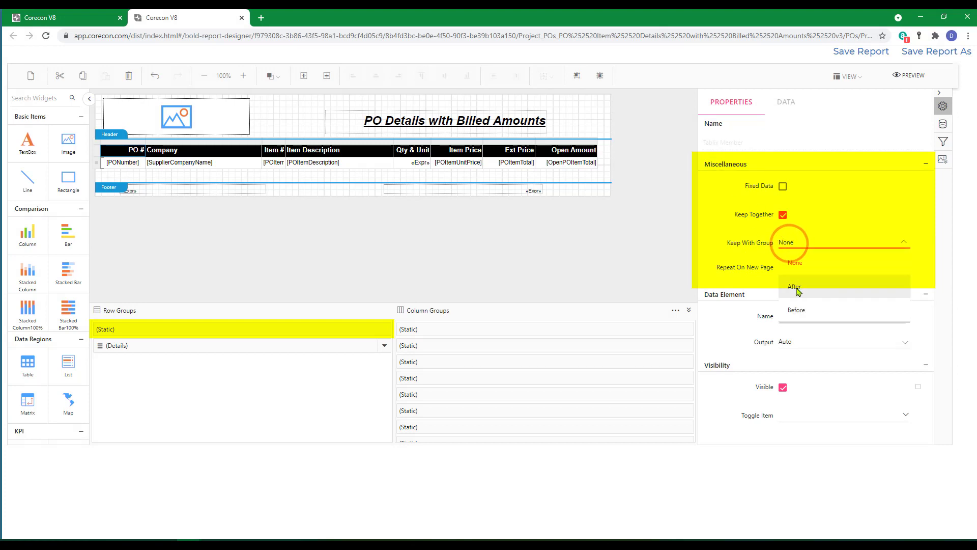
{"action": "left_click", "coordinate": [796, 288]}
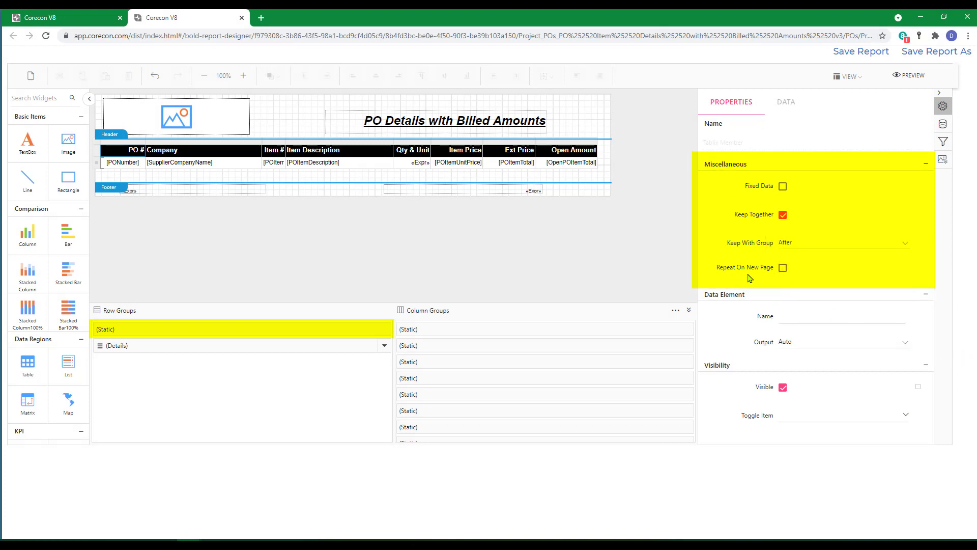
{"action": "left_click", "coordinate": [783, 271]}
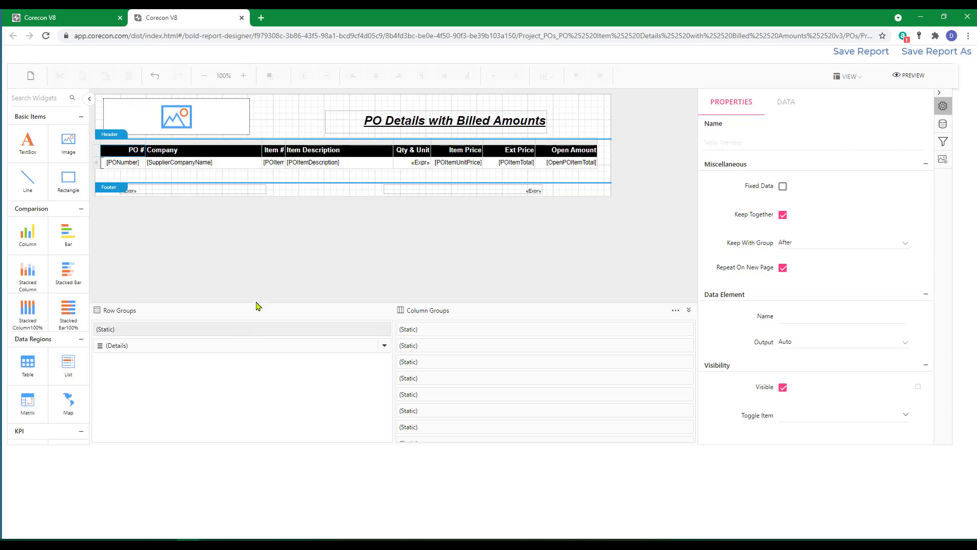
- Deselect the row group, save the report under its current name and close the report designer
{"action": "left_click", "coordinate": [263, 253]}
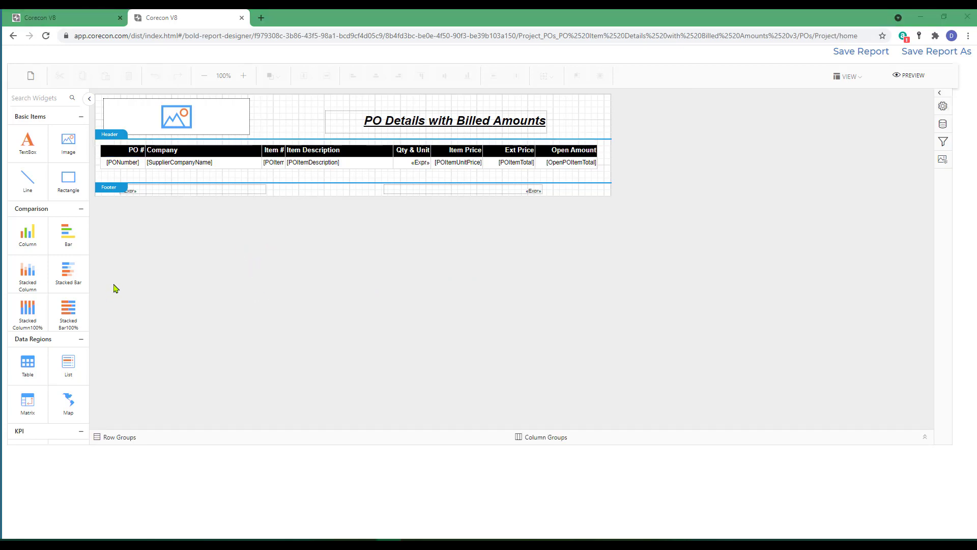
{"action": "left_click", "coordinate": [854, 51]}
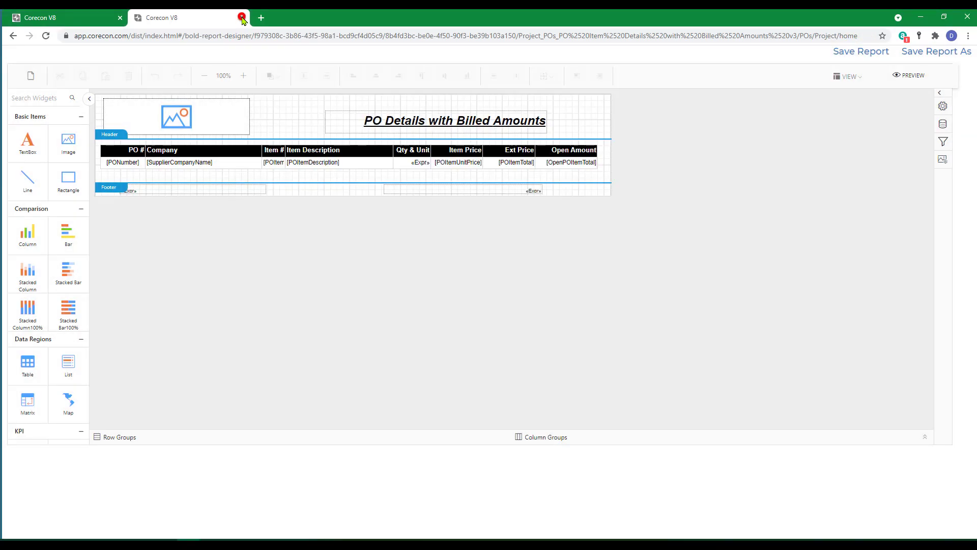
{"action": "left_click", "coordinate": [241, 18]}
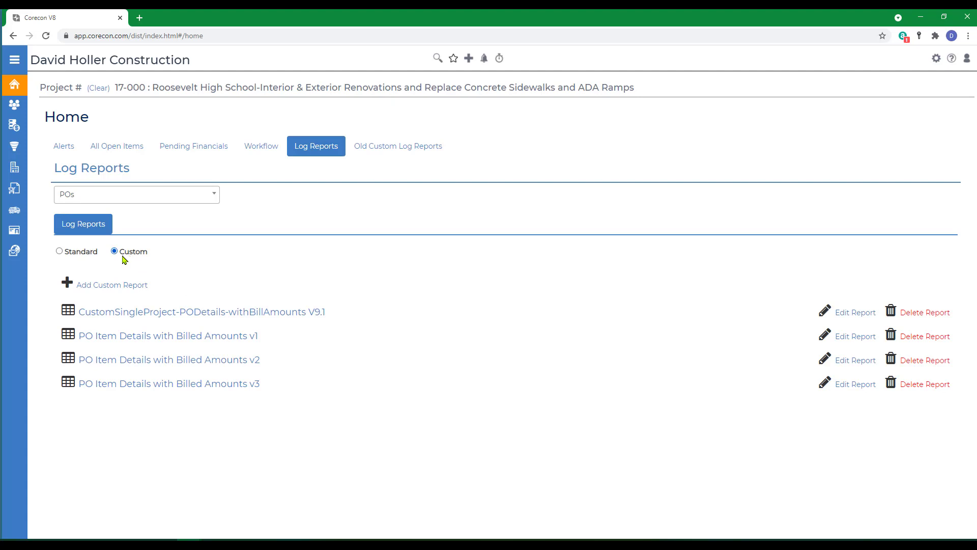
- Run the custom report PO Item Details with Billed Amounts v3, check the column headers on its first three pages, and close it
{"action": "left_click", "coordinate": [144, 386]}
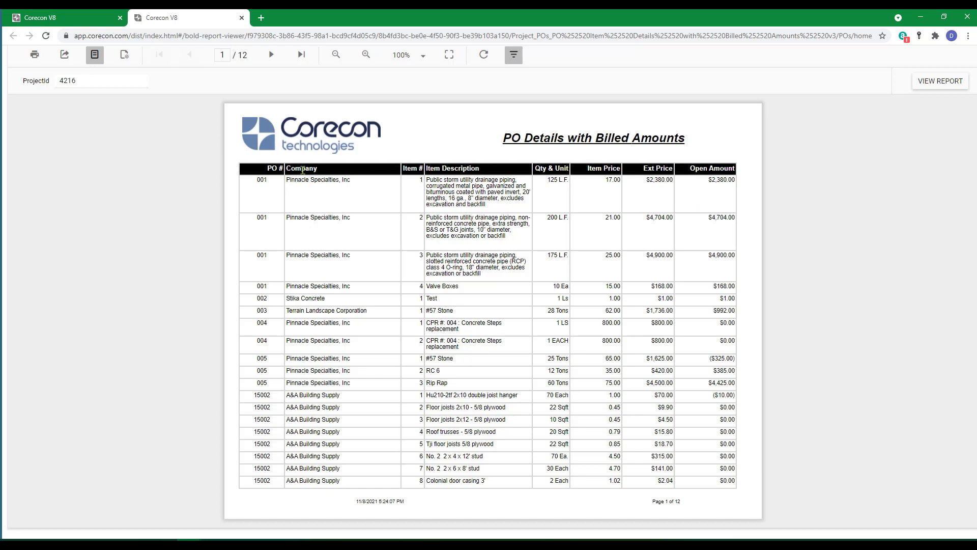
{"action": "left_click", "coordinate": [271, 54]}
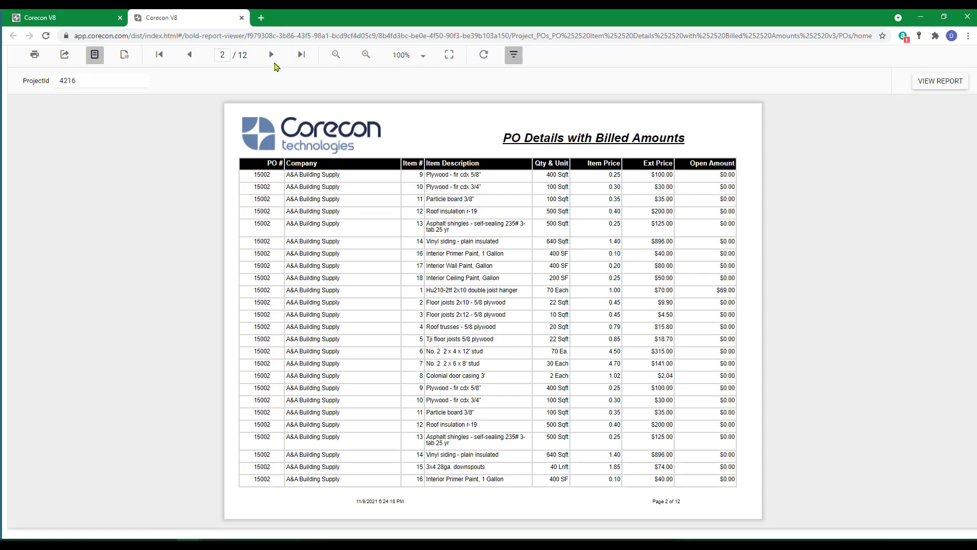
{"action": "left_click", "coordinate": [272, 54]}
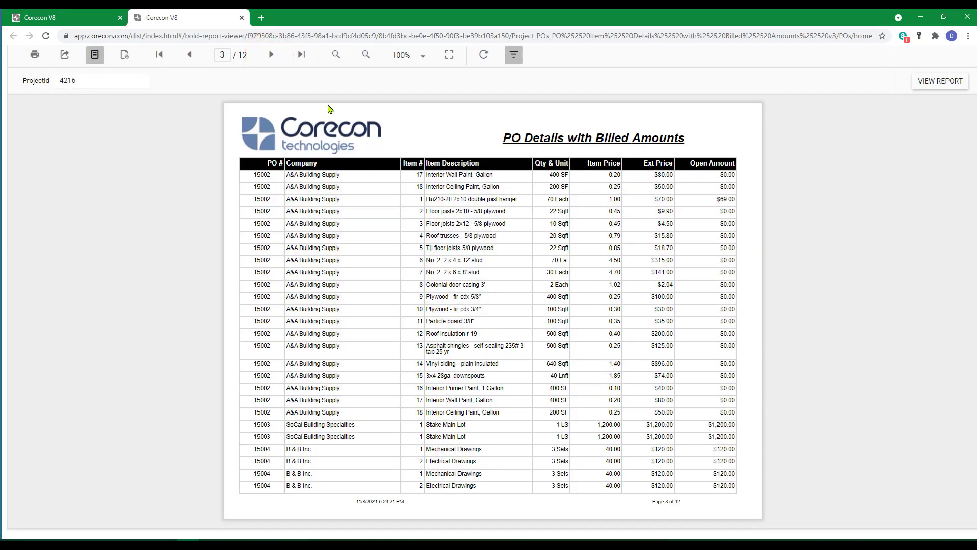
{"action": "left_click", "coordinate": [159, 54]}
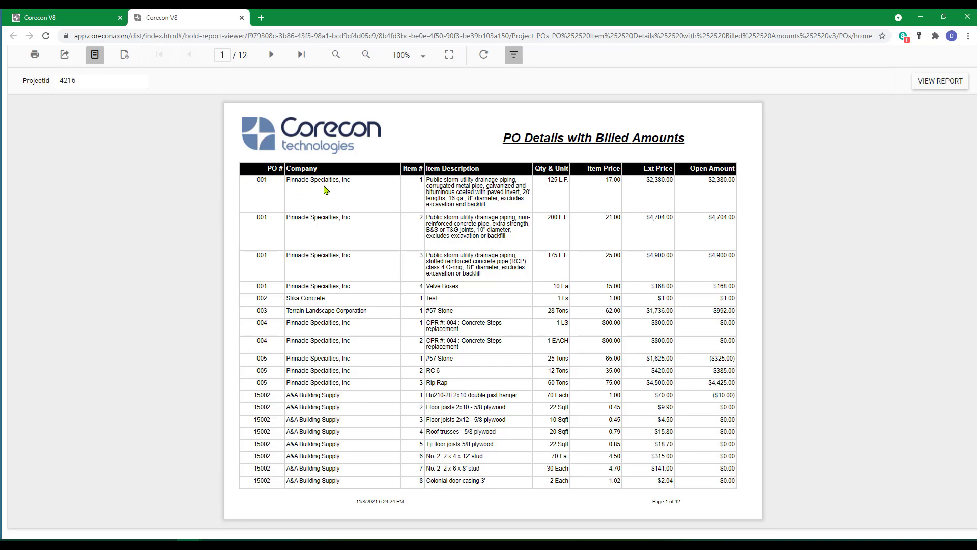
{"action": "left_click", "coordinate": [241, 19]}
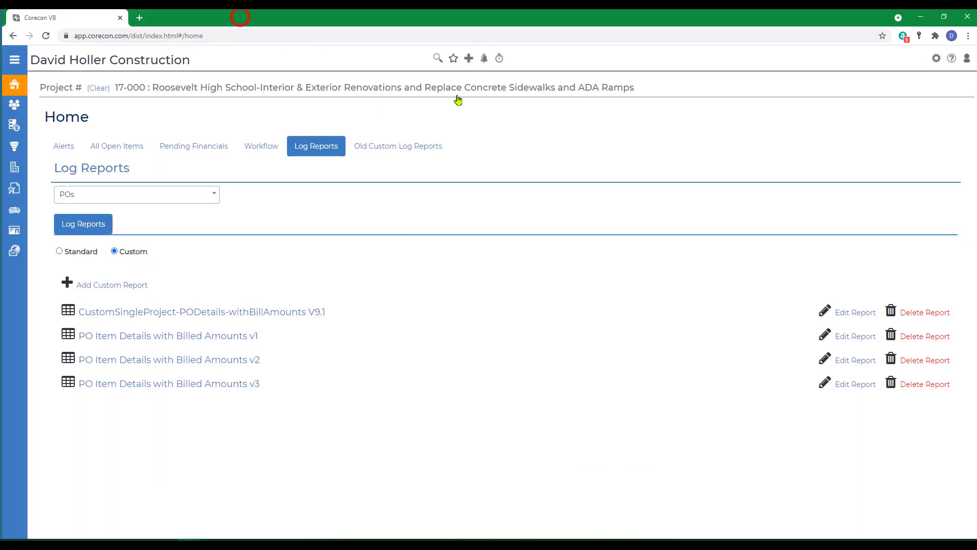
- Open PO Item Details with Billed Amounts v3 for editing and save a copy as PO Item Details with Billed Amounts v4
{"action": "left_click", "coordinate": [846, 385]}
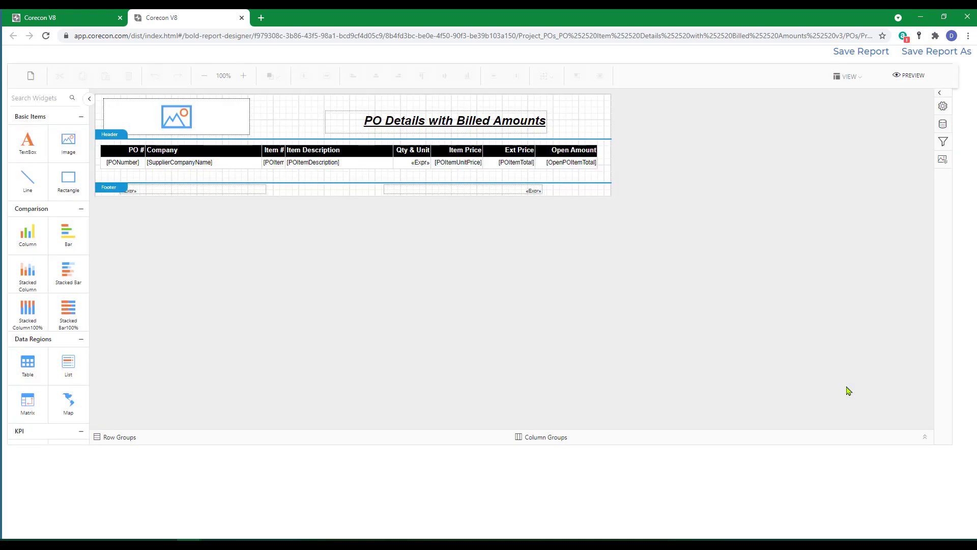
{"action": "left_click", "coordinate": [926, 51]}
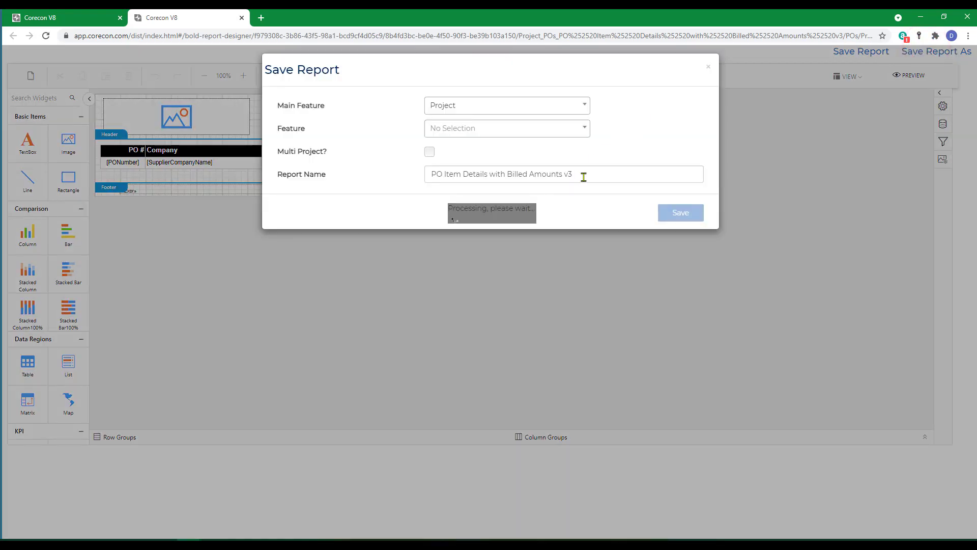
{"action": "left_click", "coordinate": [583, 176]}
{"action": "key", "text": "BackSpace"}
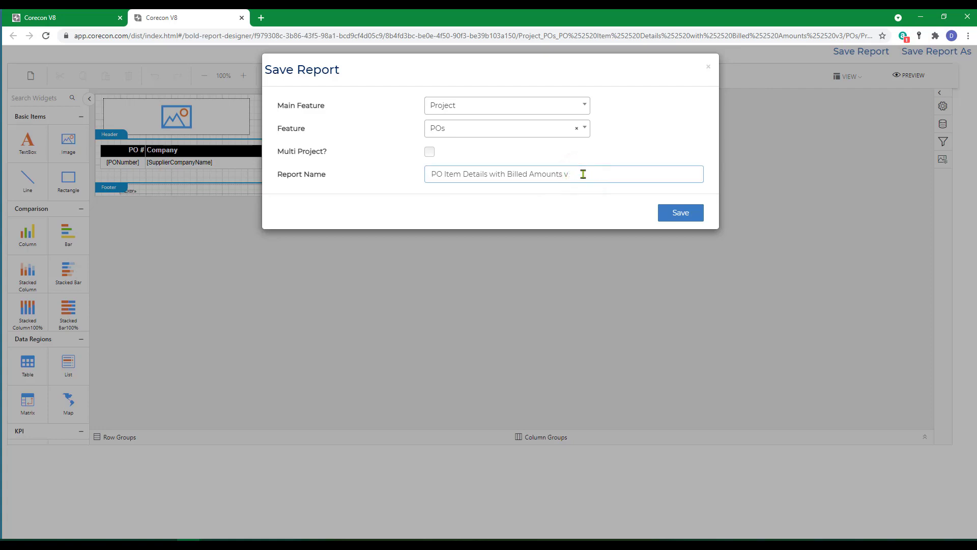
{"action": "type", "text": "4"}
{"action": "left_click", "coordinate": [674, 219]}
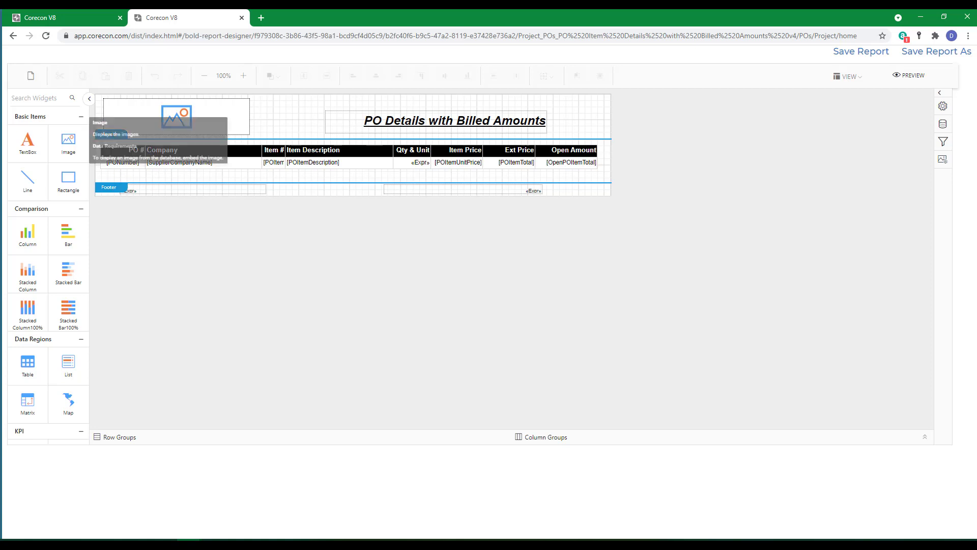
- Add a parent row group to the table's Details group, grouped by SupplierCompanyName, with a group header and a group footer
{"action": "left_click", "coordinate": [236, 150]}
{"action": "left_click", "coordinate": [95, 143]}
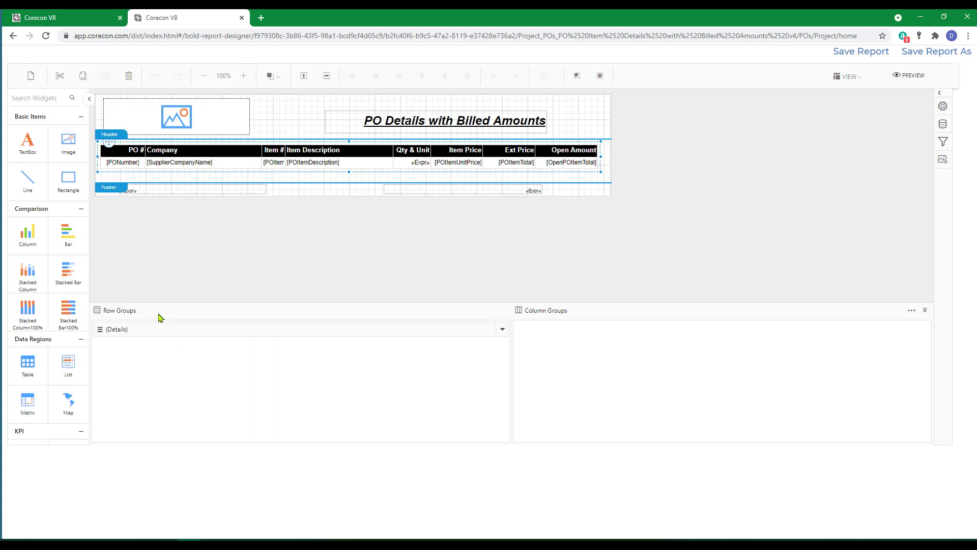
{"action": "left_click", "coordinate": [501, 332]}
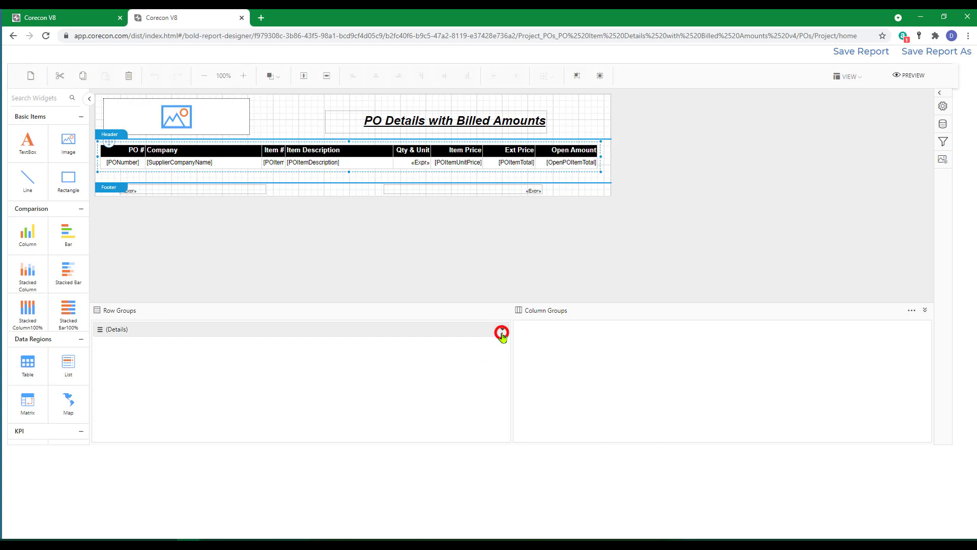
{"action": "mouse_move", "coordinate": [455, 365]}
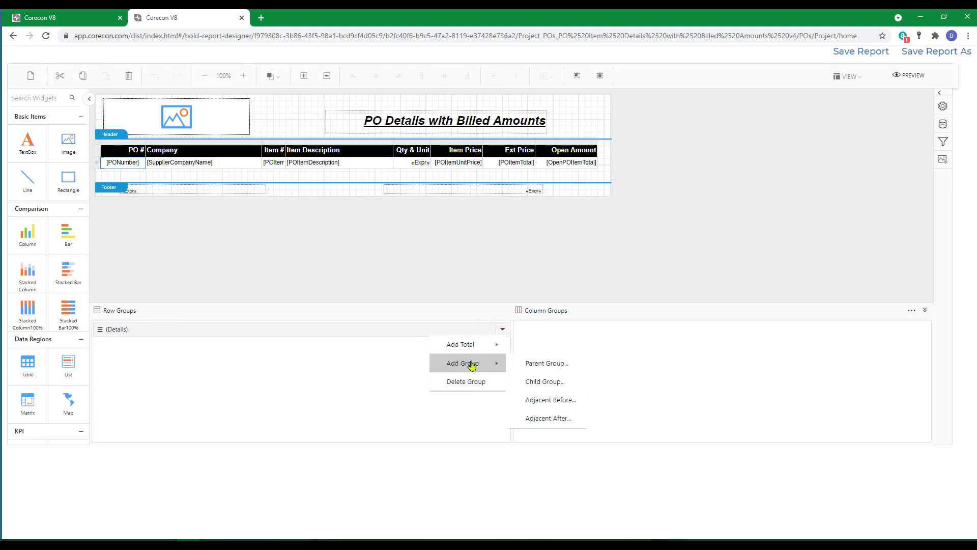
{"action": "left_click", "coordinate": [538, 365]}
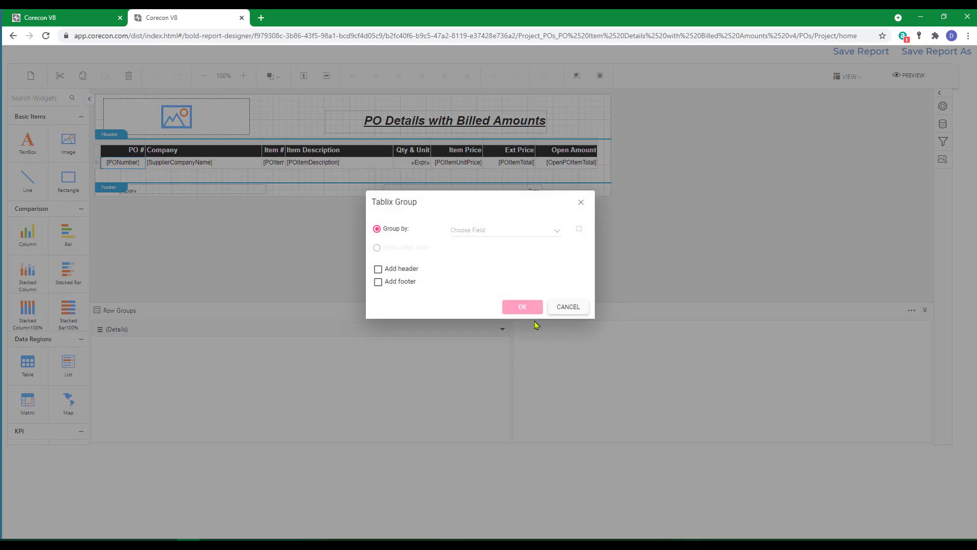
{"action": "left_click", "coordinate": [557, 240]}
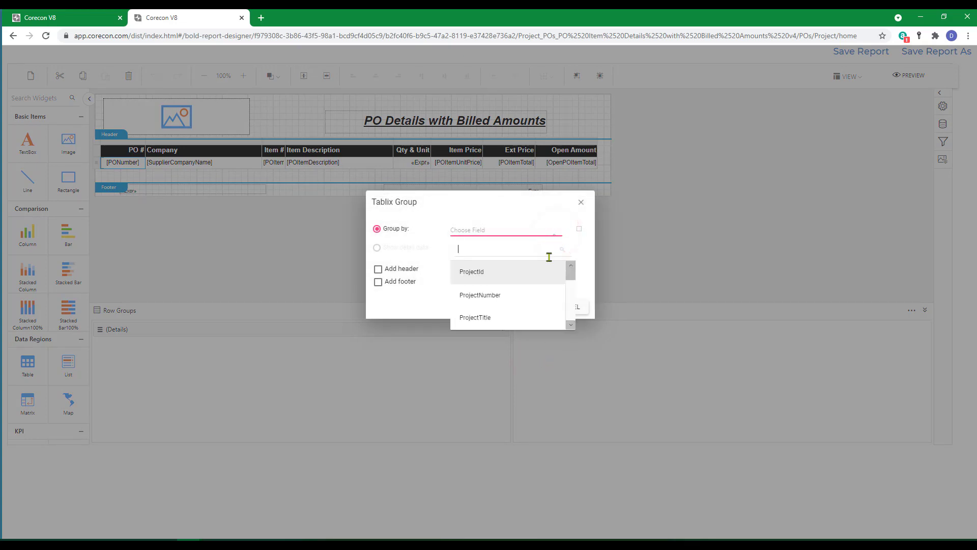
{"action": "scroll", "coordinate": [540, 290], "scroll_direction": "down", "scroll_amount": 1}
{"action": "scroll", "coordinate": [532, 291], "scroll_direction": "down", "scroll_amount": 5}
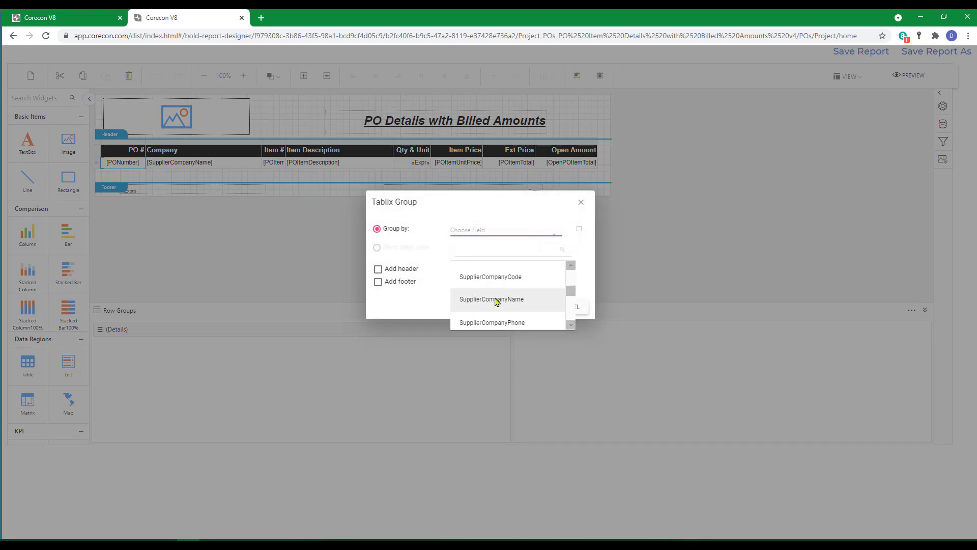
{"action": "left_click", "coordinate": [489, 301]}
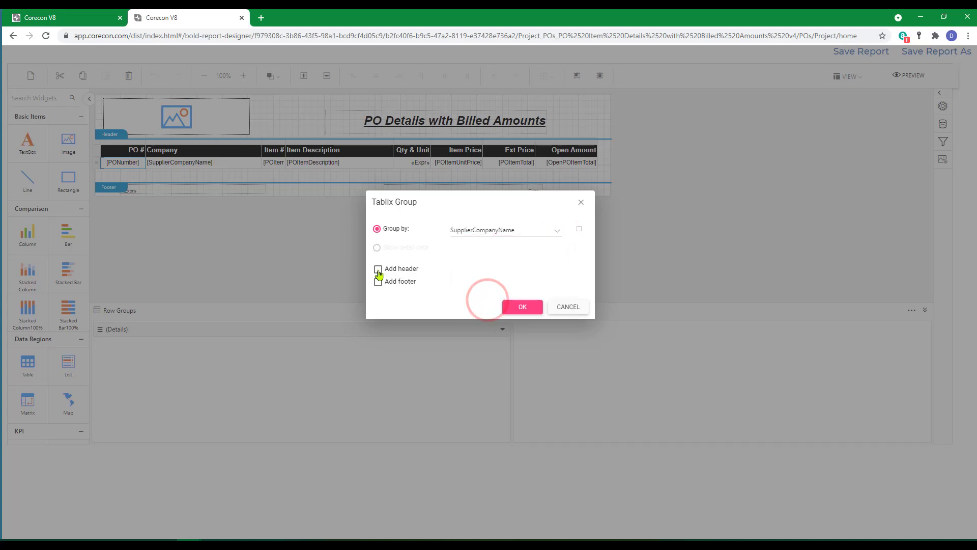
{"action": "left_click", "coordinate": [378, 269]}
{"action": "left_click", "coordinate": [378, 283]}
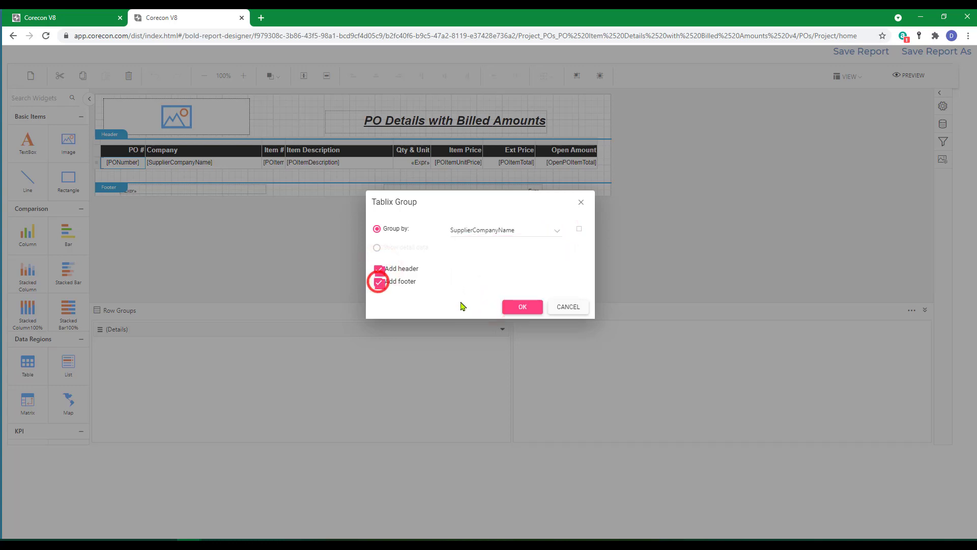
{"action": "left_click", "coordinate": [519, 306]}
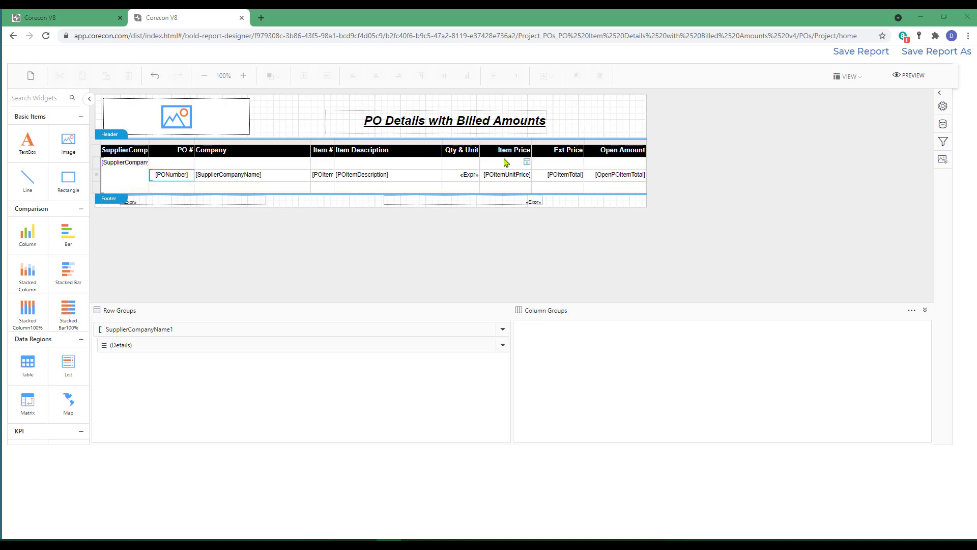
- Delete the extra SupplierCompanyName group column at the start of the table while keeping the row group
{"action": "left_click", "coordinate": [127, 141]}
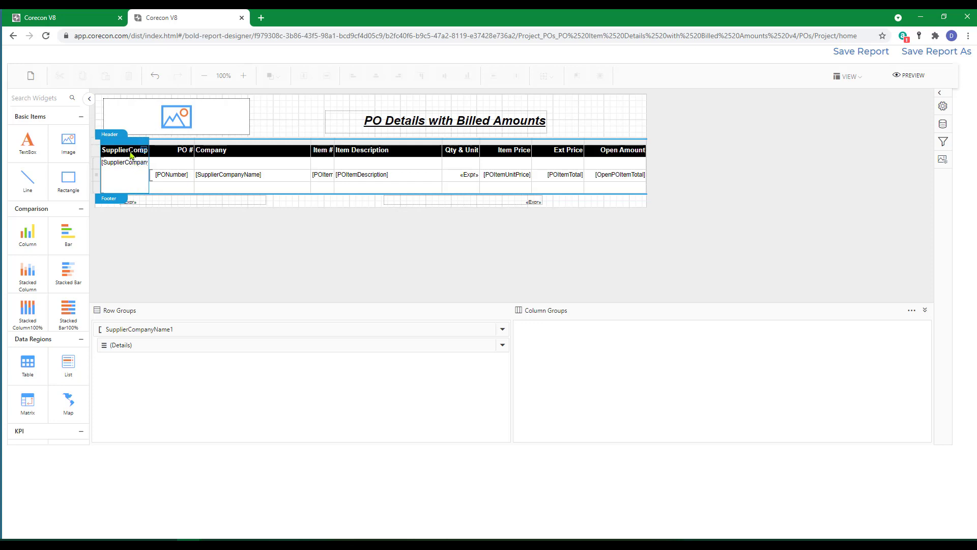
{"action": "right_click", "coordinate": [132, 147]}
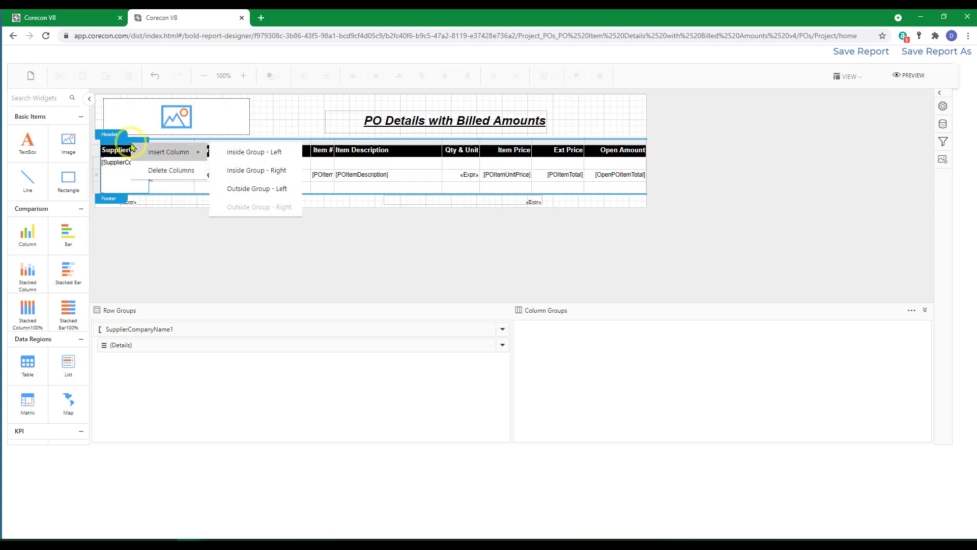
{"action": "left_click", "coordinate": [168, 173]}
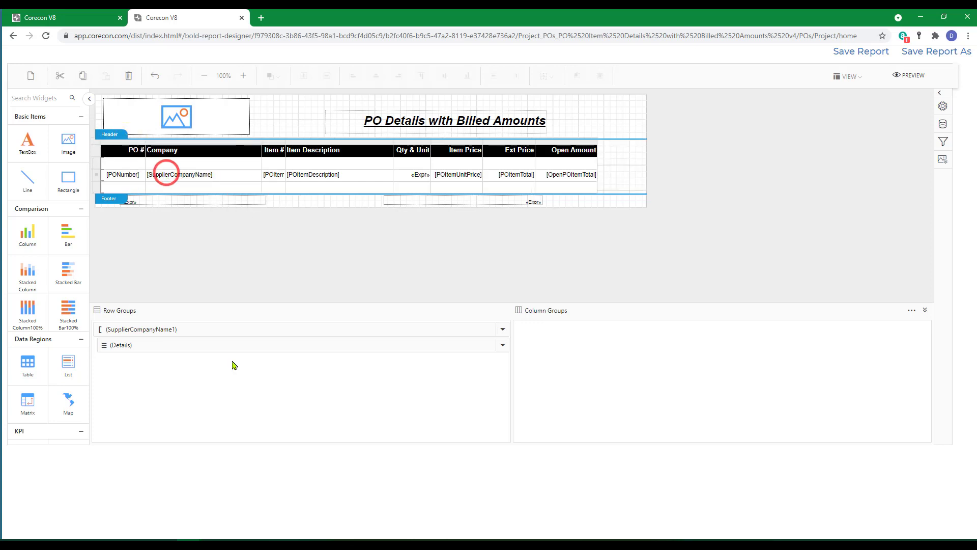
- Merge all eight cells of the empty group header row above the detail row into a single cell
{"action": "left_click", "coordinate": [121, 163]}
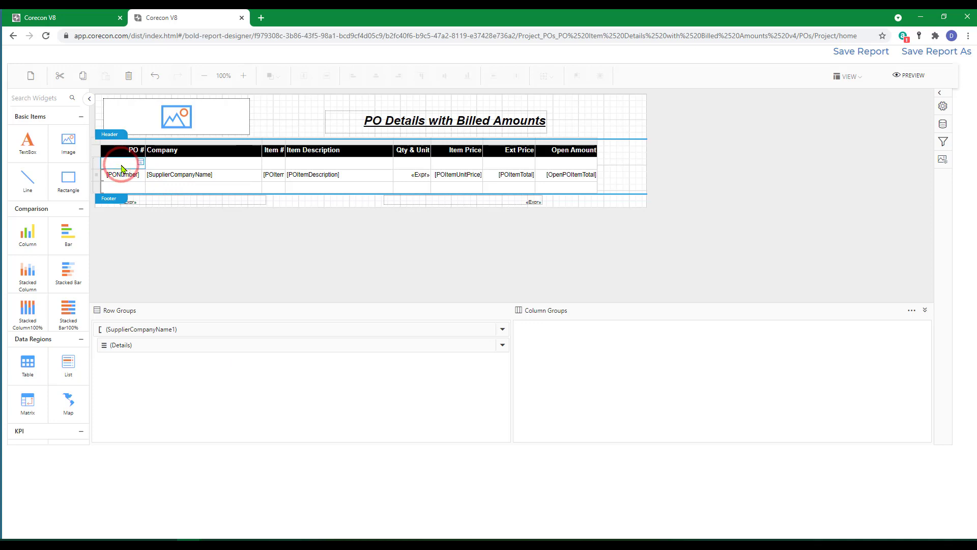
{"action": "left_click", "coordinate": [160, 163]}
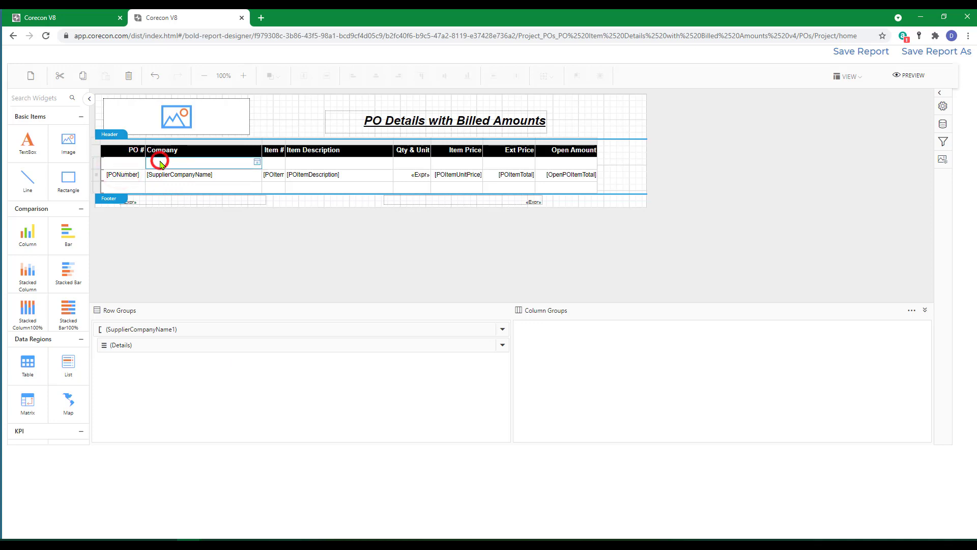
{"action": "left_click", "coordinate": [125, 162]}
{"action": "left_click", "coordinate": [161, 163], "text": "shift"}
{"action": "left_click", "coordinate": [271, 163], "text": "shift"}
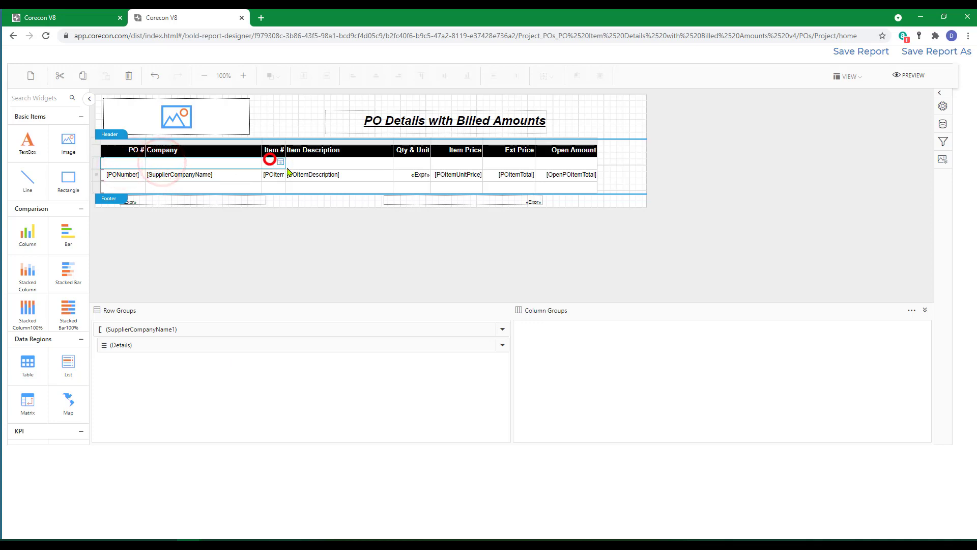
{"action": "left_click", "coordinate": [317, 162], "text": "shift"}
{"action": "left_click", "coordinate": [402, 162], "text": "shift"}
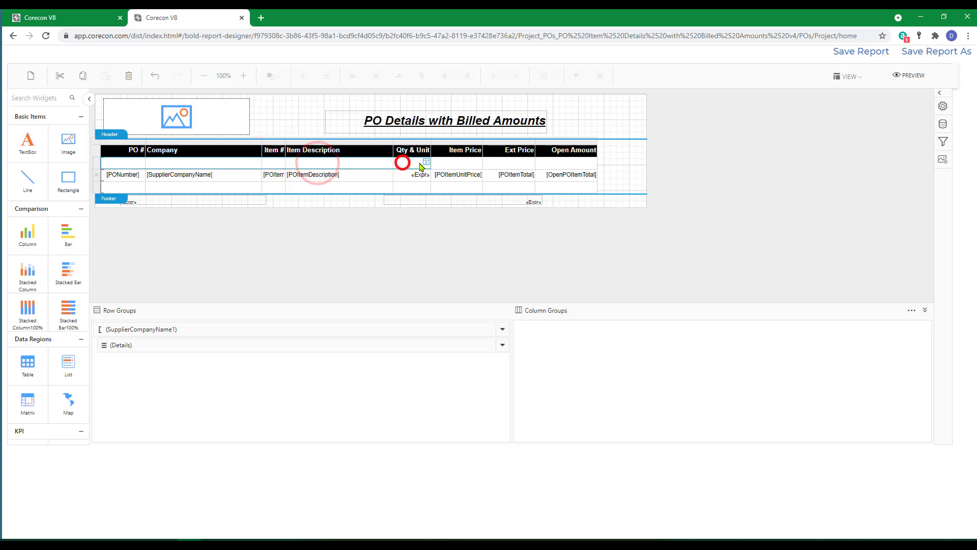
{"action": "left_click", "coordinate": [452, 163], "text": "shift"}
{"action": "left_click", "coordinate": [514, 164], "text": "shift"}
{"action": "left_click", "coordinate": [554, 163], "text": "shift"}
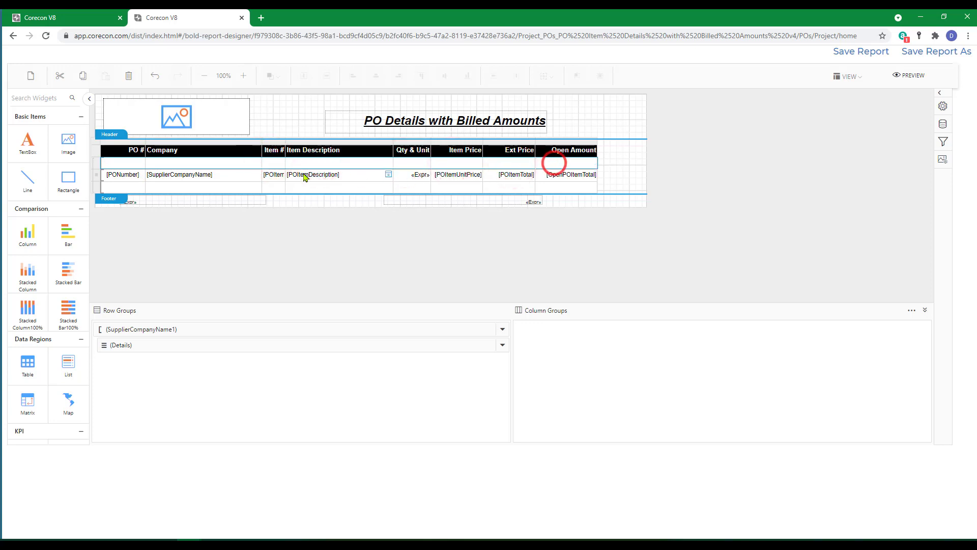
{"action": "right_click", "coordinate": [207, 163]}
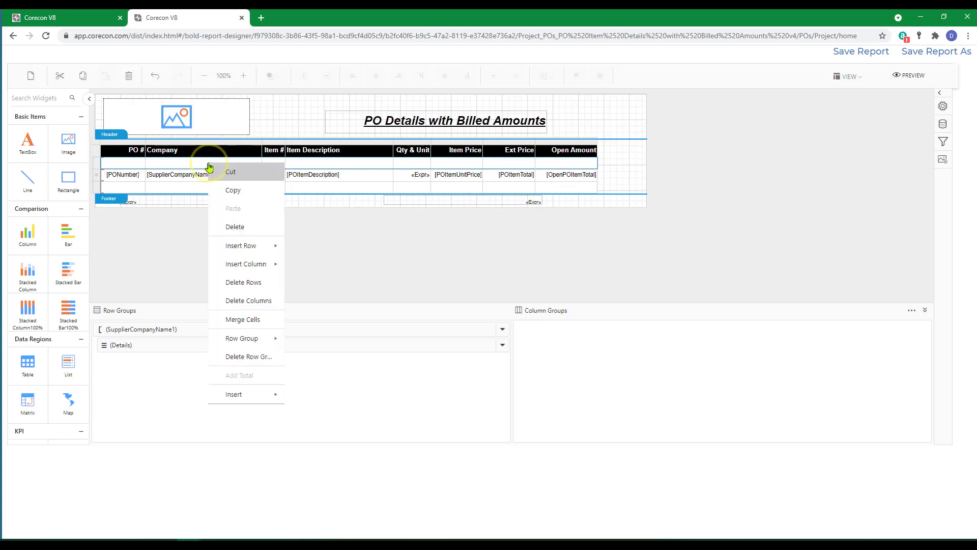
{"action": "left_click", "coordinate": [245, 319]}
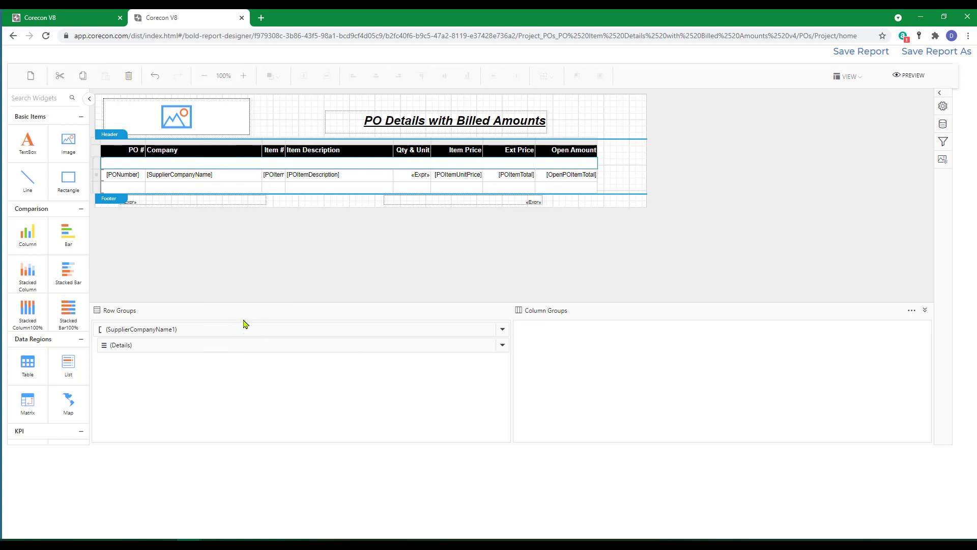
- Set the merged group header cell's expression to ="Supplier Company - " & Fields!SupplierCompanyName.Value
{"action": "left_click", "coordinate": [122, 161]}
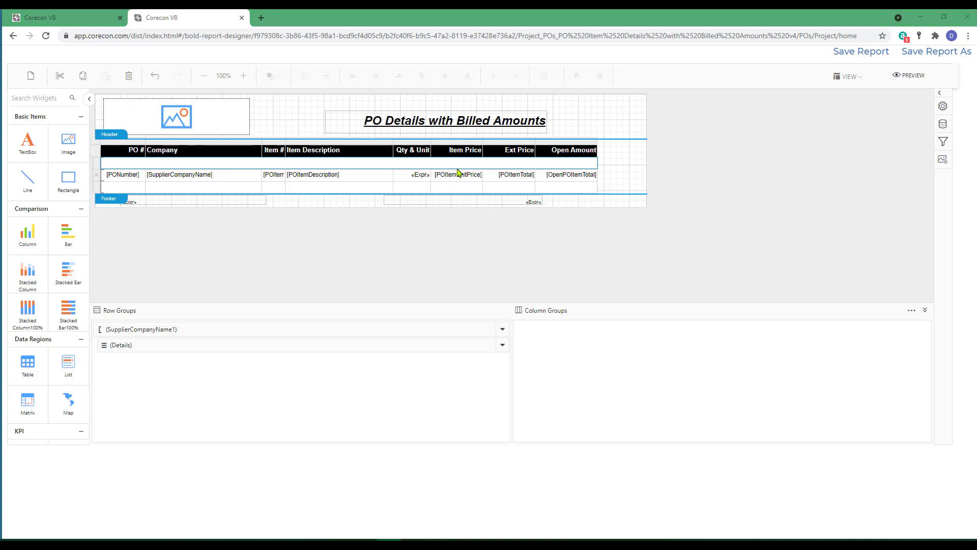
{"action": "mouse_move", "coordinate": [548, 162]}
{"action": "left_click", "coordinate": [593, 162]}
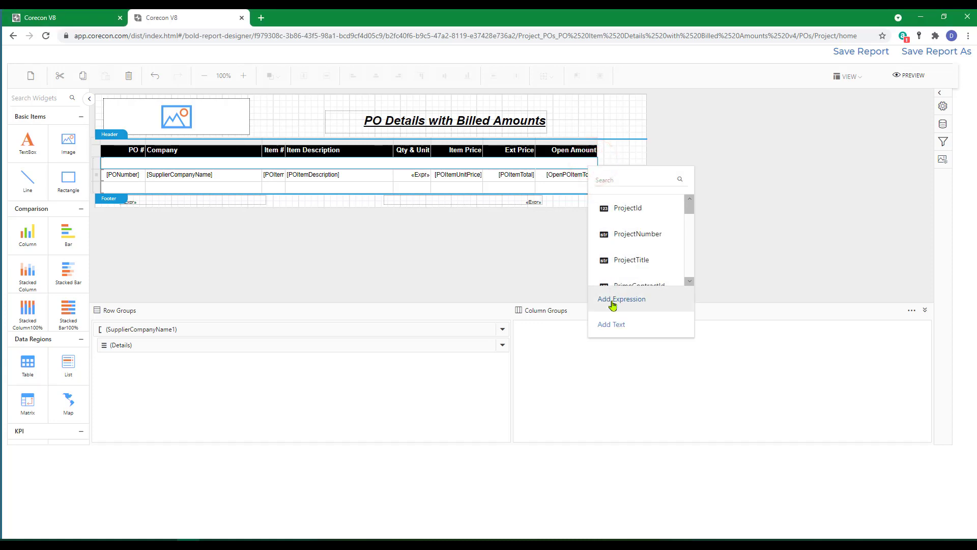
{"action": "left_click", "coordinate": [613, 301]}
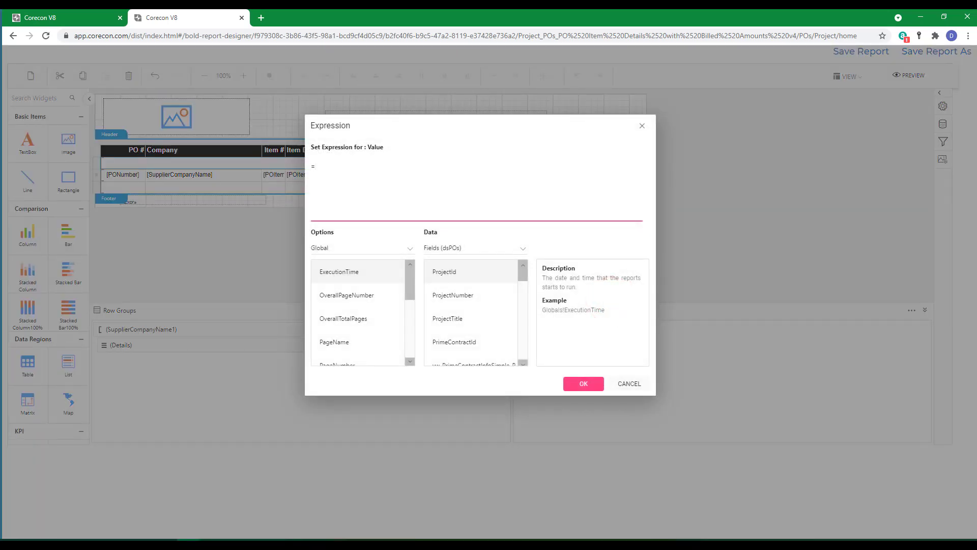
{"action": "type", "text": "\"Supplier"}
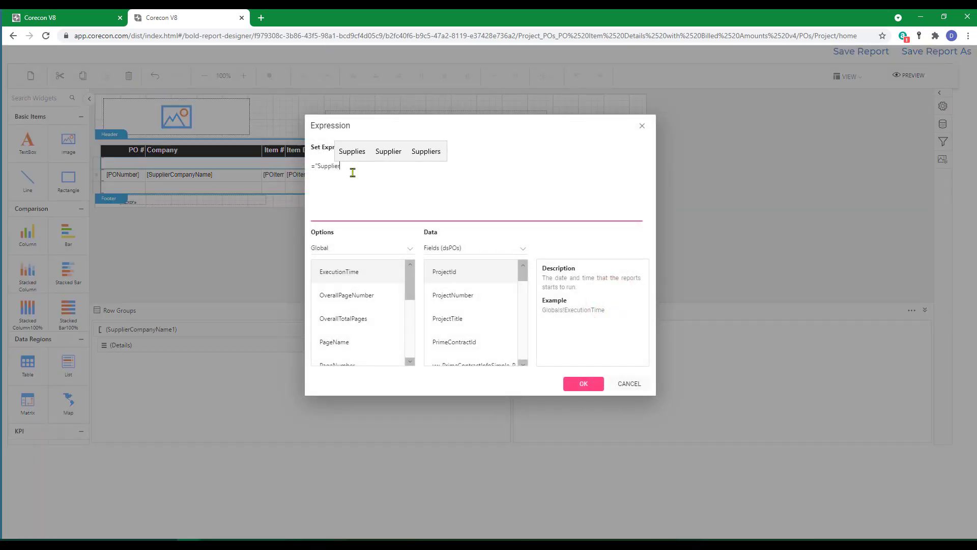
{"action": "type", "text": " Compa"}
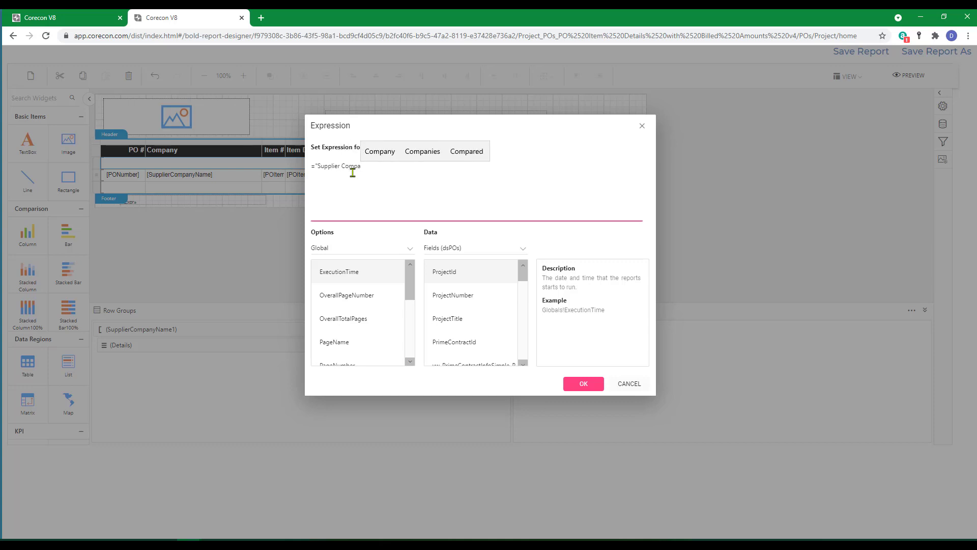
{"action": "type", "text": "ny"}
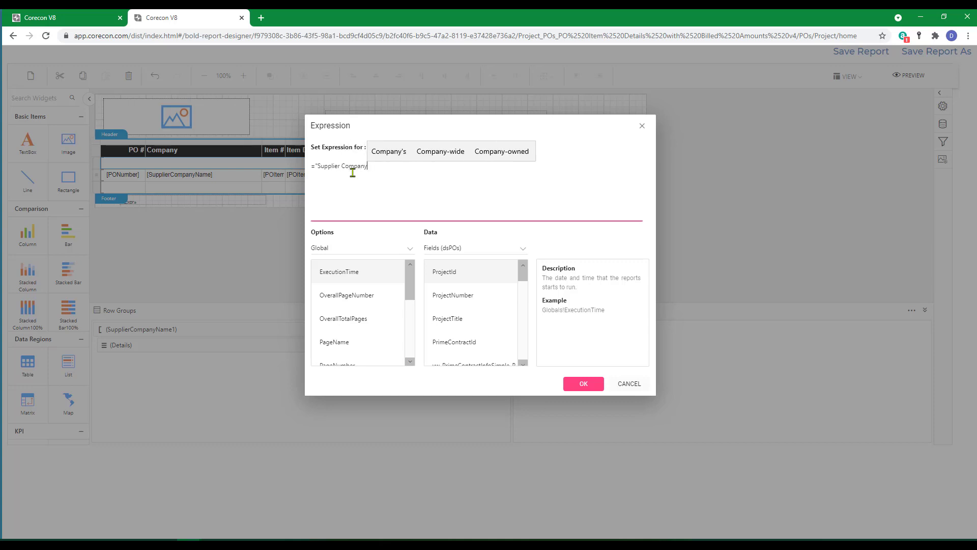
{"action": "type", "text": " - \" &"}
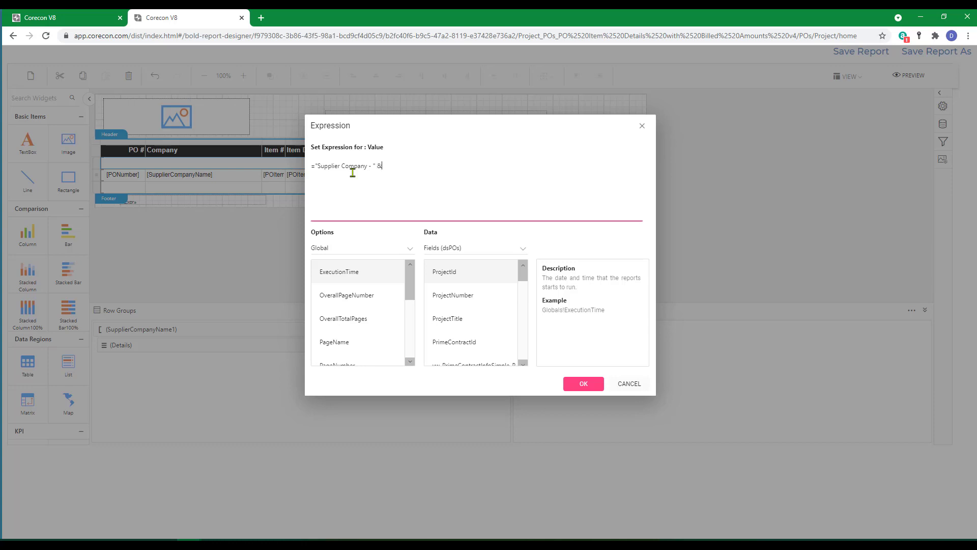
{"action": "scroll", "coordinate": [497, 309], "scroll_direction": "down", "scroll_amount": 3}
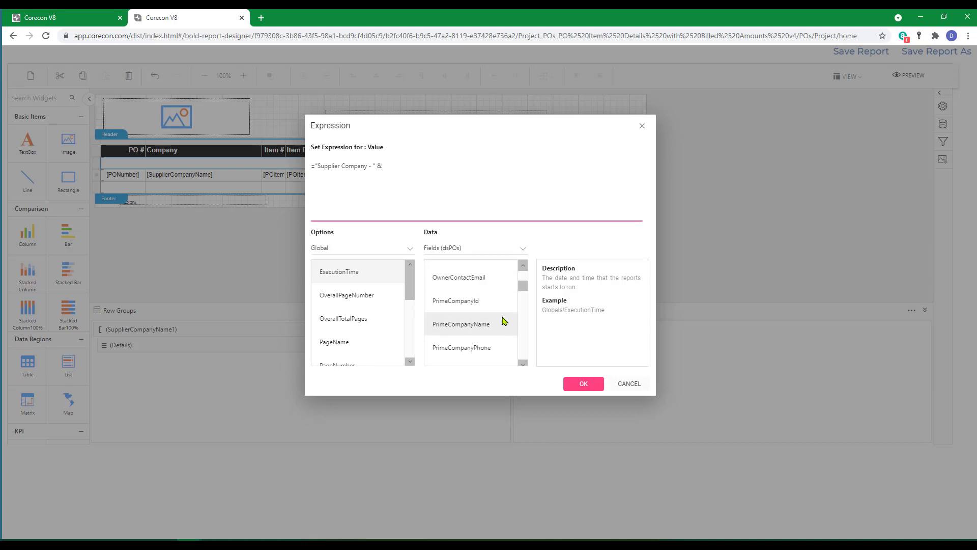
{"action": "scroll", "coordinate": [458, 300], "scroll_direction": "down", "scroll_amount": 3}
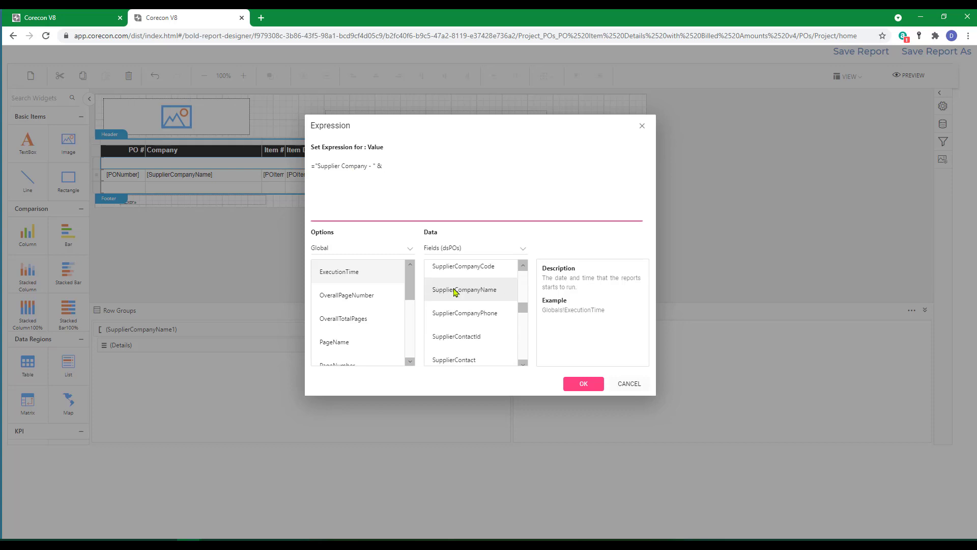
{"action": "double_click", "coordinate": [454, 290]}
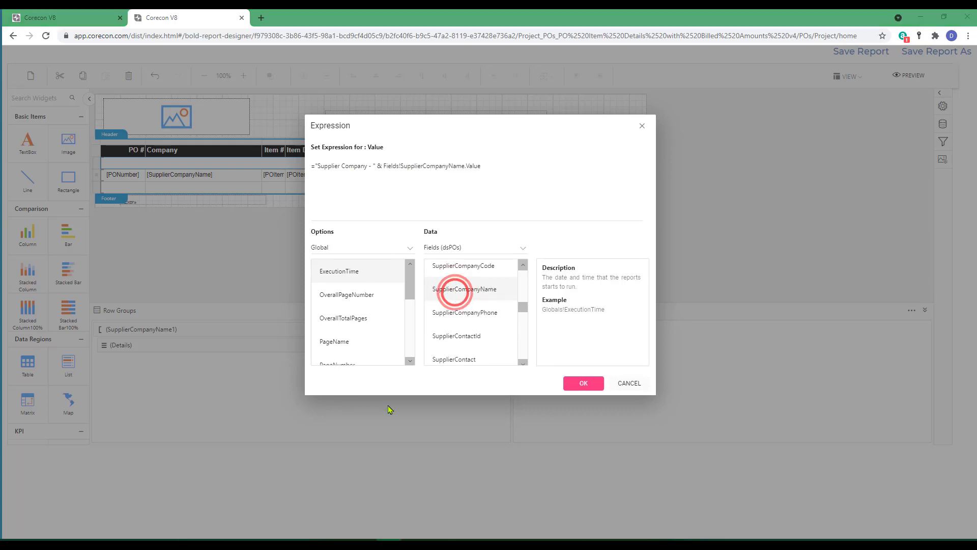
{"action": "left_click", "coordinate": [581, 384]}
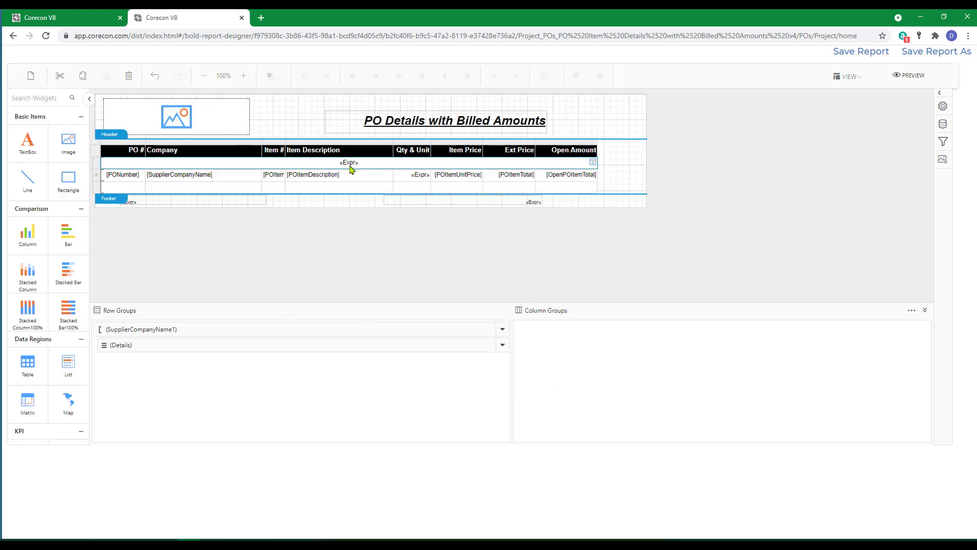
- Set the text alignment of the supplier group header cell to Left
{"action": "left_click", "coordinate": [451, 164]}
{"action": "left_click", "coordinate": [943, 106]}
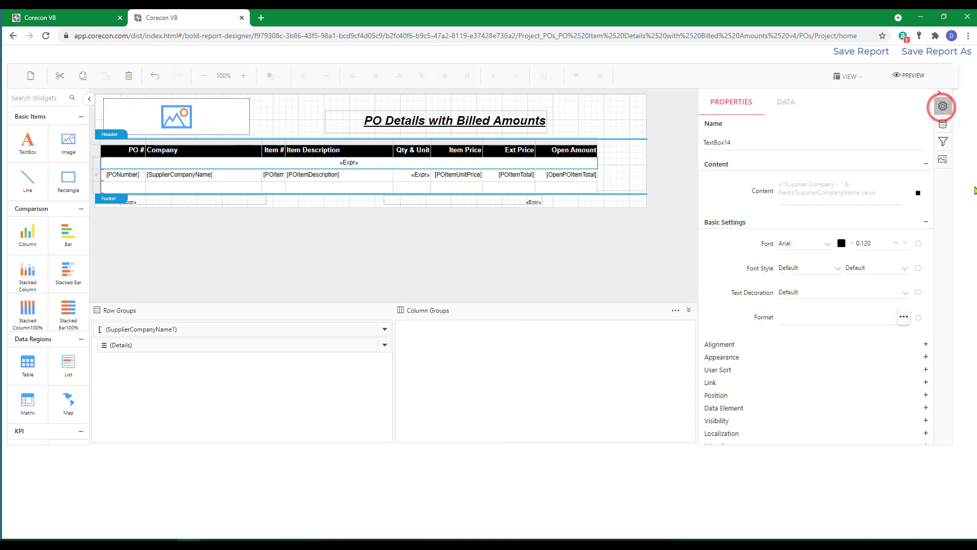
{"action": "left_click", "coordinate": [728, 347]}
{"action": "left_click", "coordinate": [807, 365]}
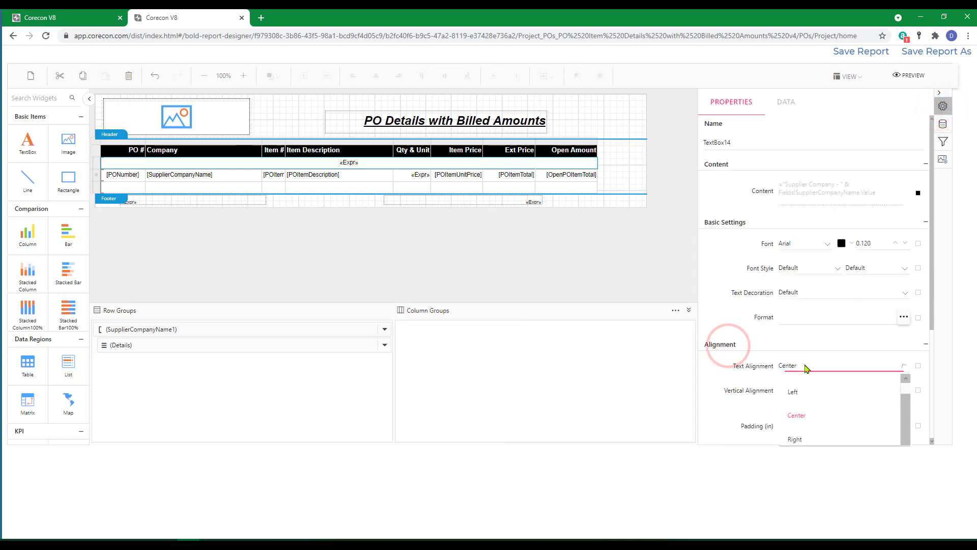
{"action": "left_click", "coordinate": [792, 393]}
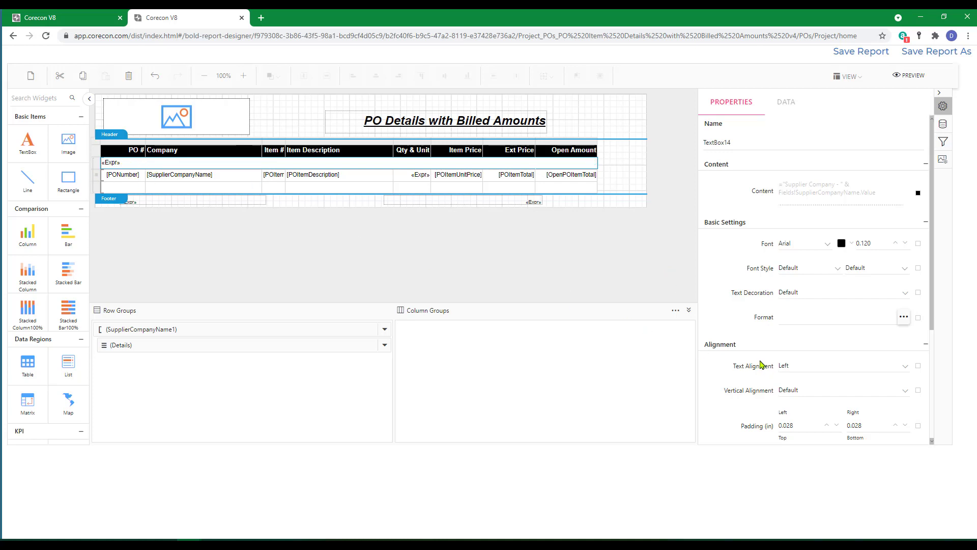
- Give the supplier group header cell a grey background colour, rgba(179,178,179,1)
{"action": "scroll", "coordinate": [744, 383], "scroll_direction": "down", "scroll_amount": 1}
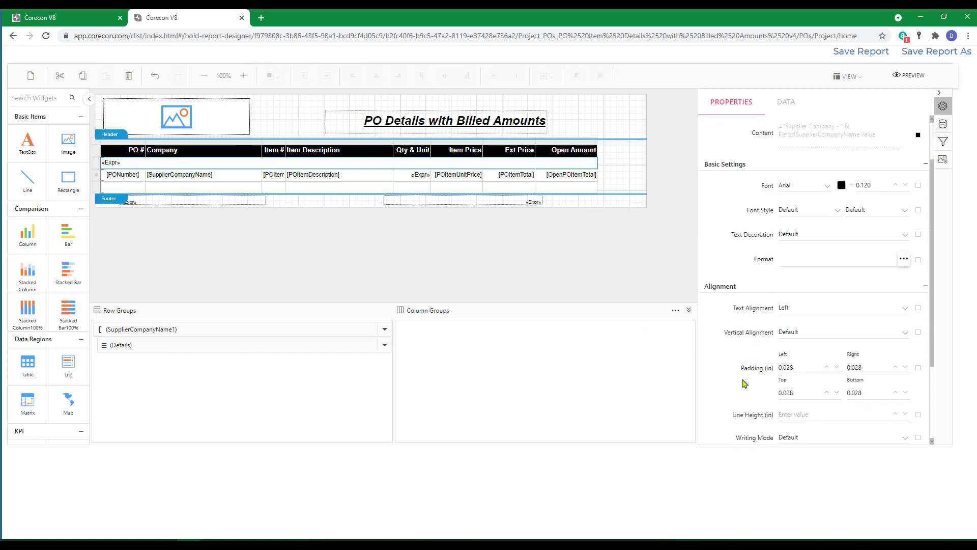
{"action": "scroll", "coordinate": [745, 383], "scroll_direction": "down", "scroll_amount": 1}
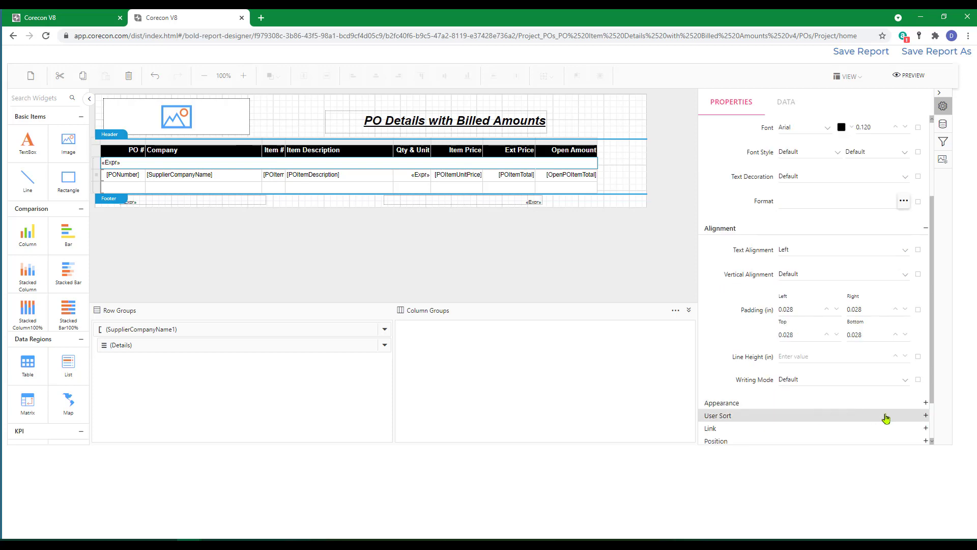
{"action": "left_click", "coordinate": [924, 404]}
{"action": "scroll", "coordinate": [925, 404], "scroll_direction": "down", "scroll_amount": 2}
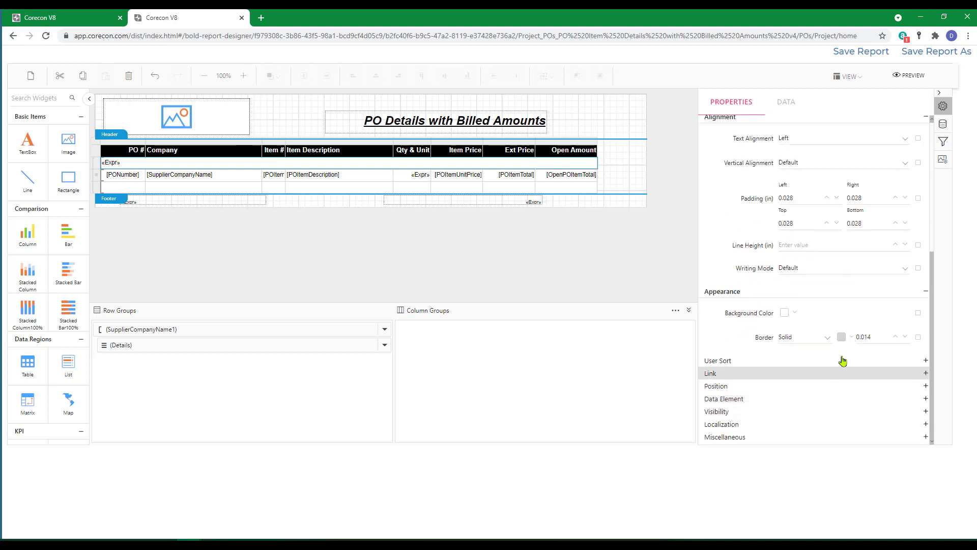
{"action": "left_click", "coordinate": [794, 313]}
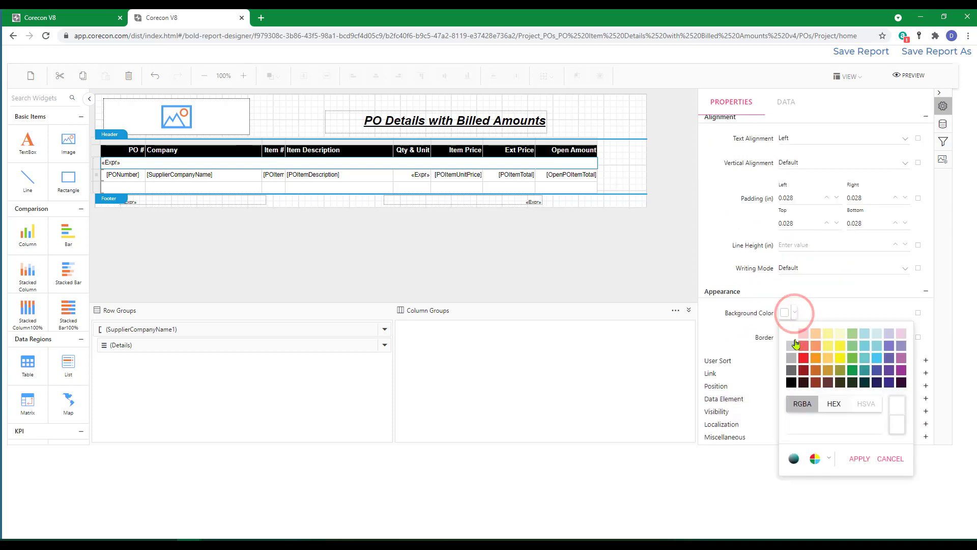
{"action": "left_click", "coordinate": [794, 361]}
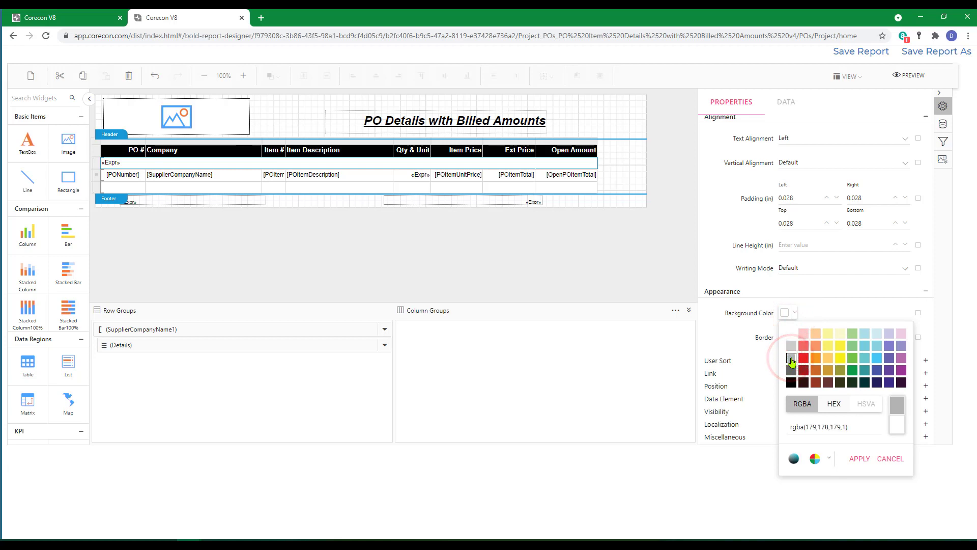
{"action": "left_click", "coordinate": [857, 458]}
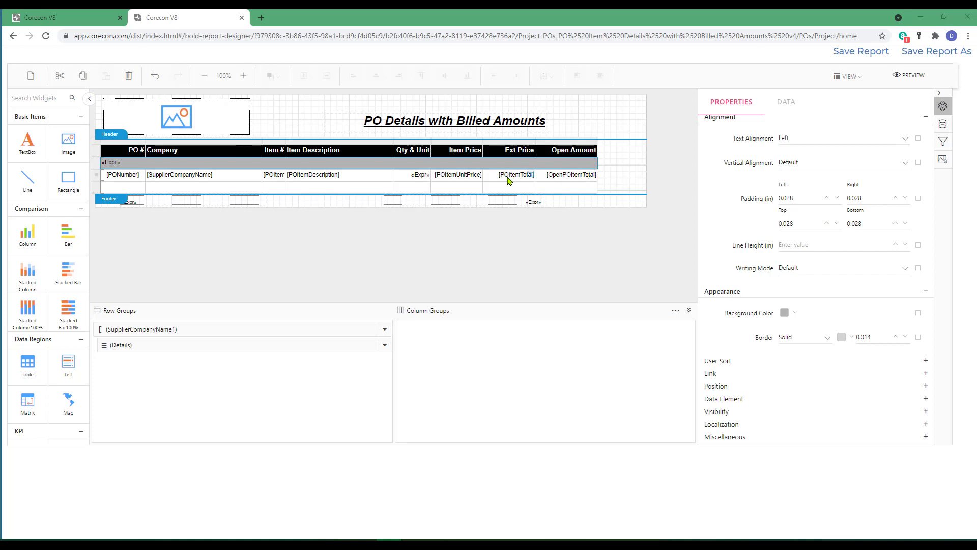
- Add a total for the OpenPOItemTotal field in the Open Amount column and save the report
{"action": "left_click", "coordinate": [570, 181]}
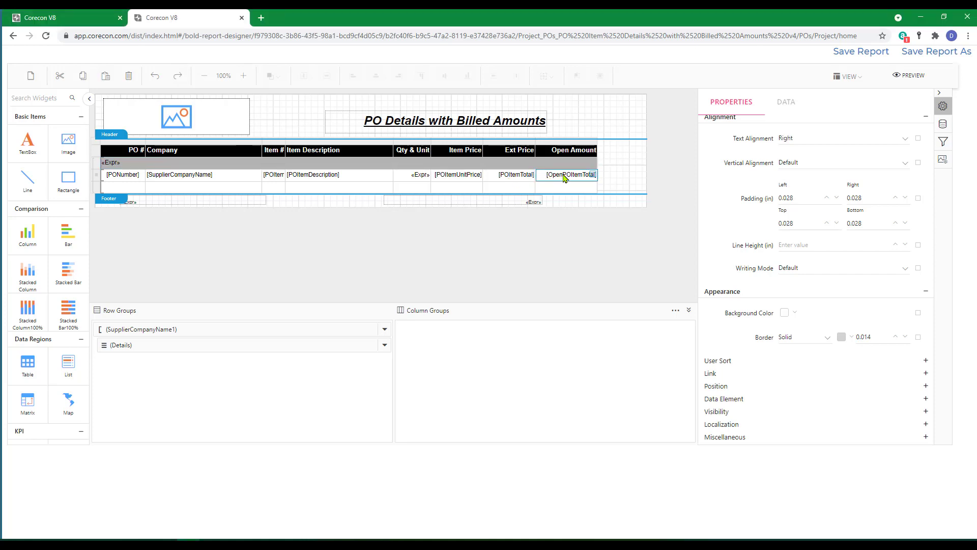
{"action": "right_click", "coordinate": [564, 178]}
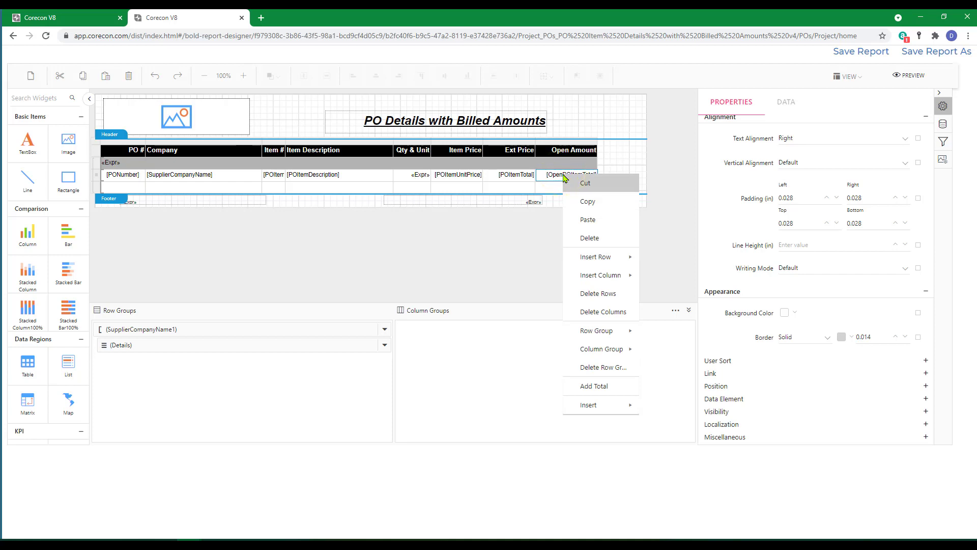
{"action": "left_click", "coordinate": [605, 387]}
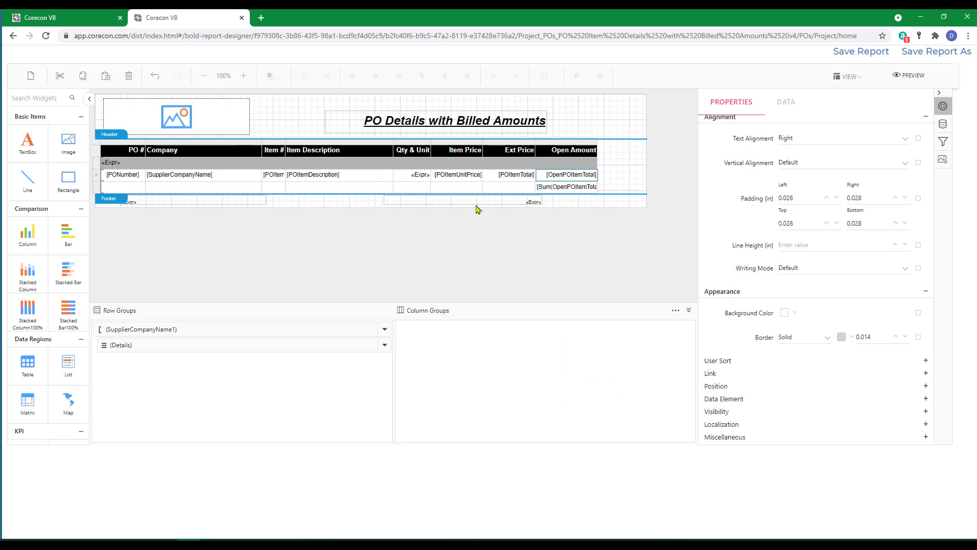
{"action": "left_click", "coordinate": [865, 52]}
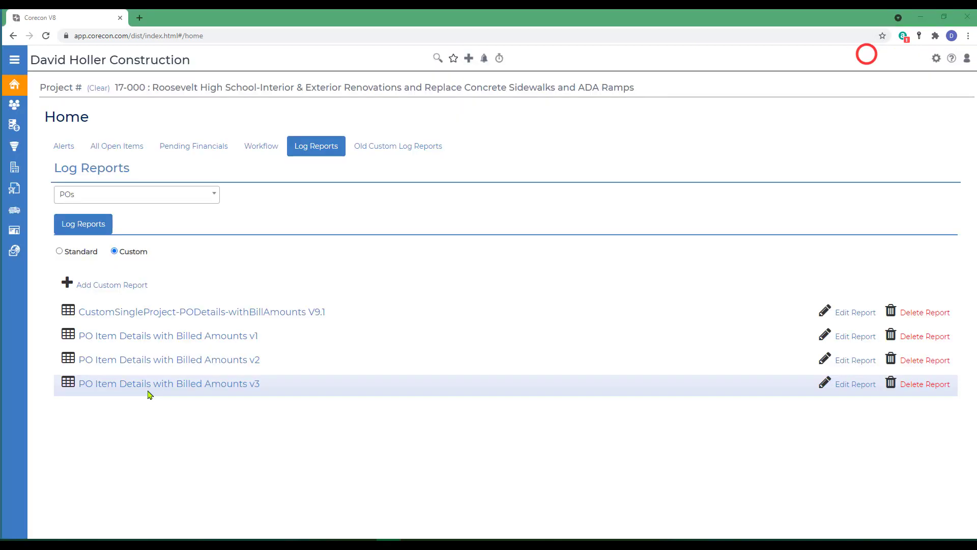
- Run the custom report PO Item Details with Billed Amounts v3, check the supplier group headers and totals through page 6, and close it
{"action": "left_click", "coordinate": [146, 385]}
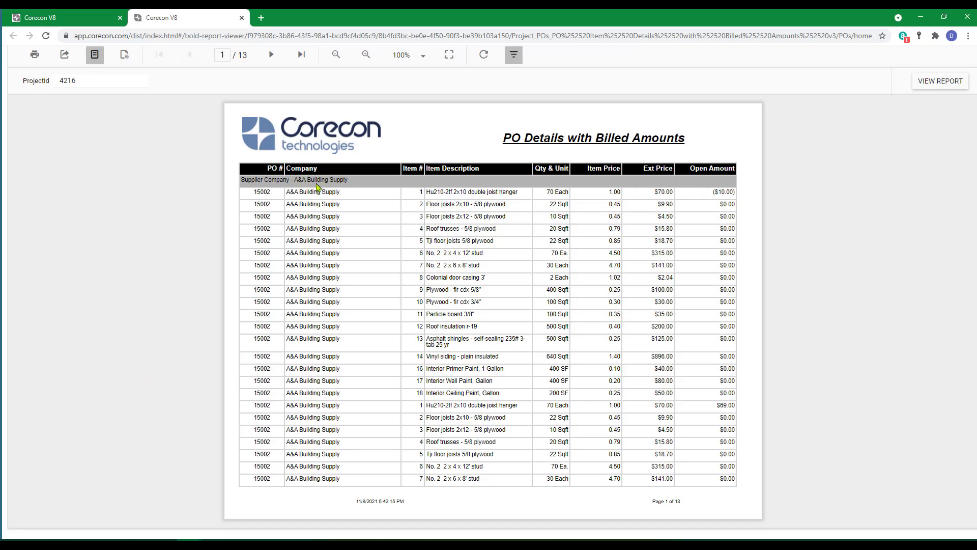
{"action": "left_click", "coordinate": [270, 55]}
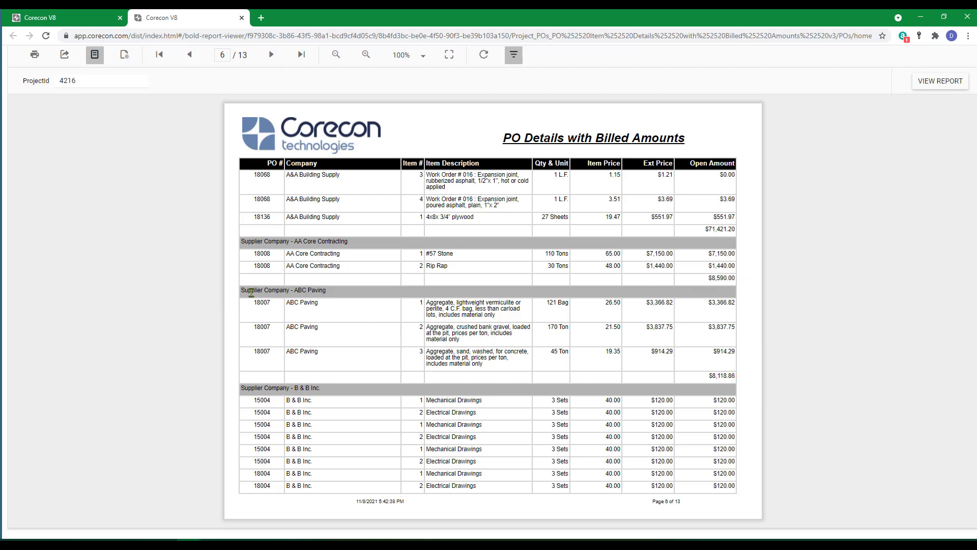
{"action": "left_click", "coordinate": [242, 18]}
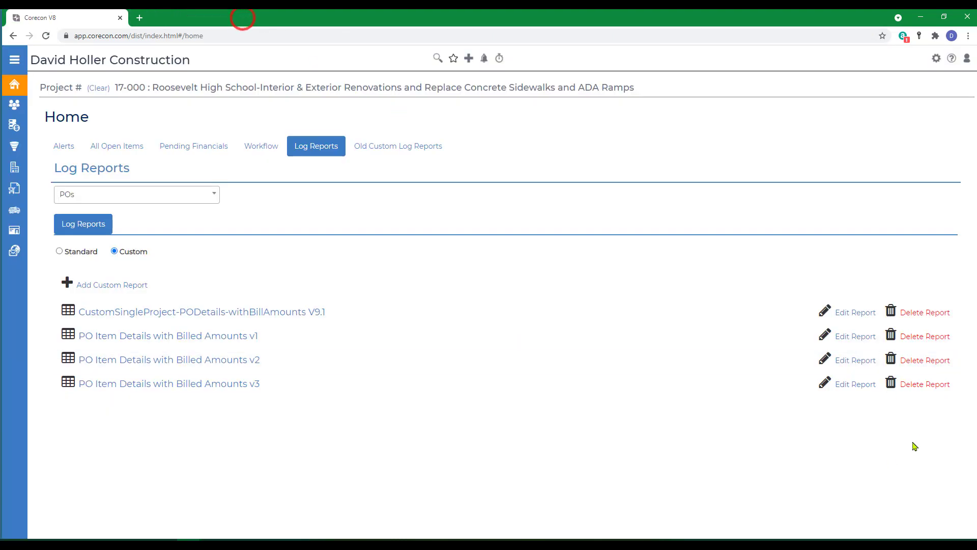
- Open the custom report PO Item Details with Billed Amounts v3 for editing and add a total for the POItemTotal field in the Ext Price column
{"action": "left_click", "coordinate": [847, 390]}
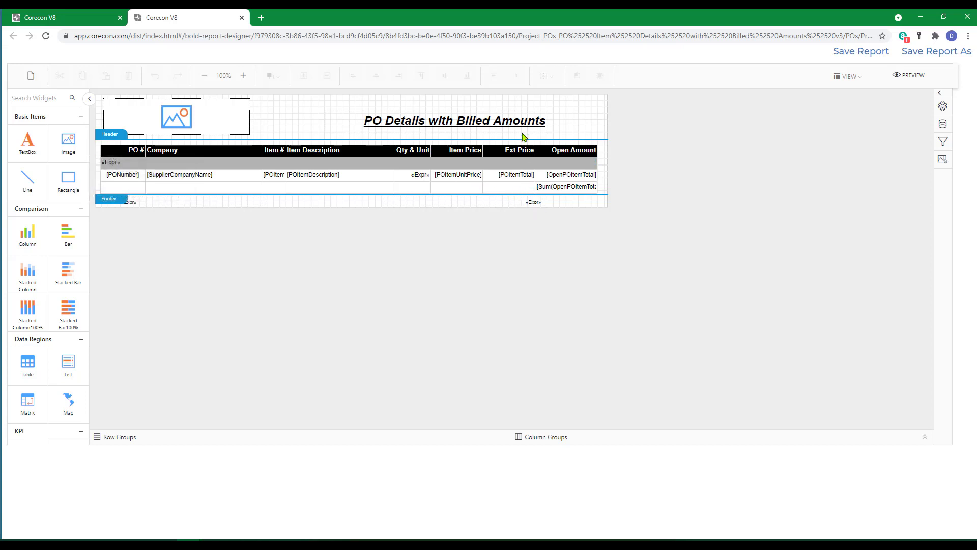
{"action": "left_click", "coordinate": [532, 190]}
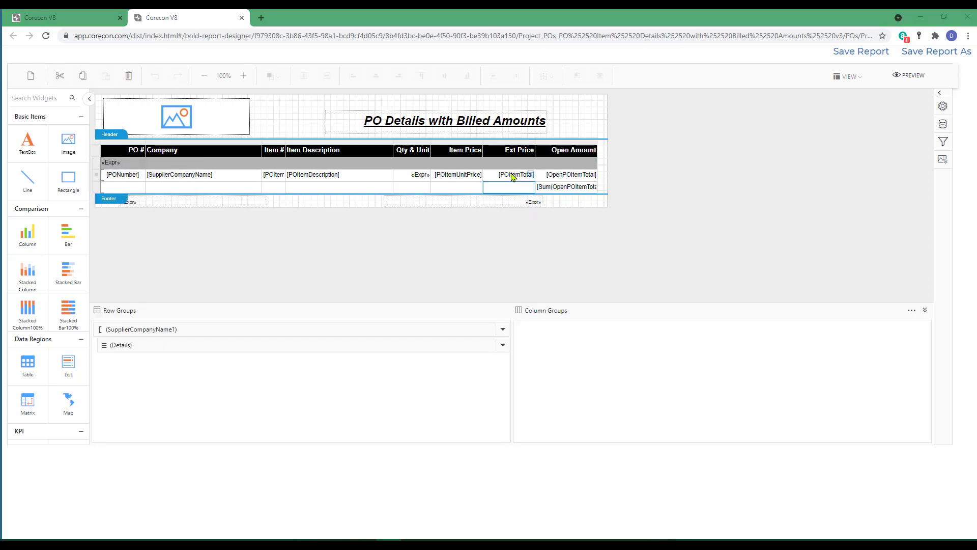
{"action": "left_click", "coordinate": [512, 174]}
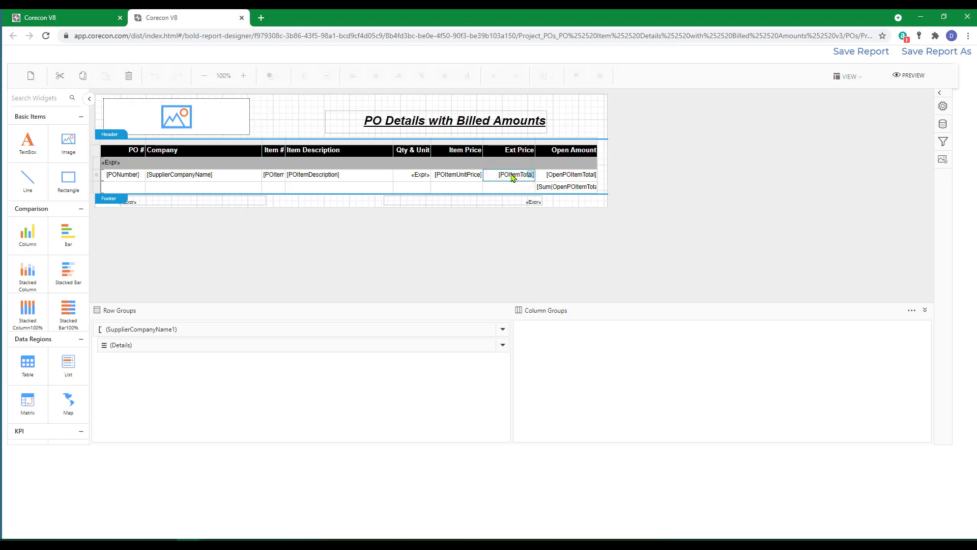
{"action": "right_click", "coordinate": [510, 176]}
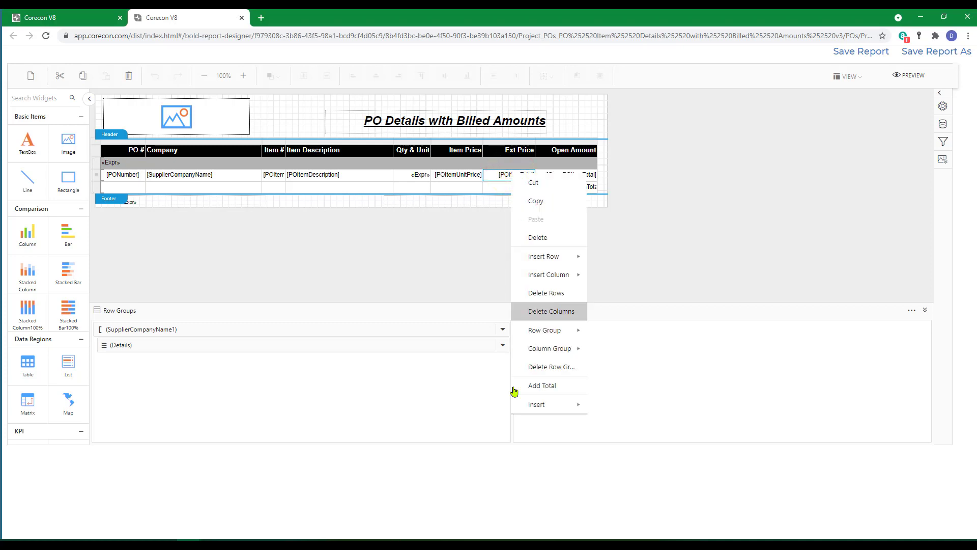
{"action": "left_click", "coordinate": [541, 385]}
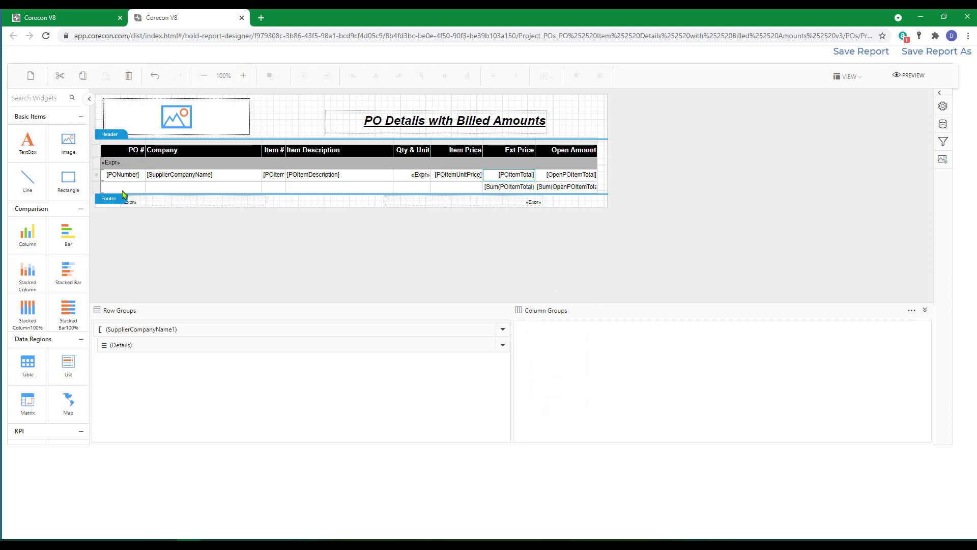
- Merge the empty cells of the supplier group total row, from the PO # column through the Item Price column
{"action": "left_click", "coordinate": [123, 188]}
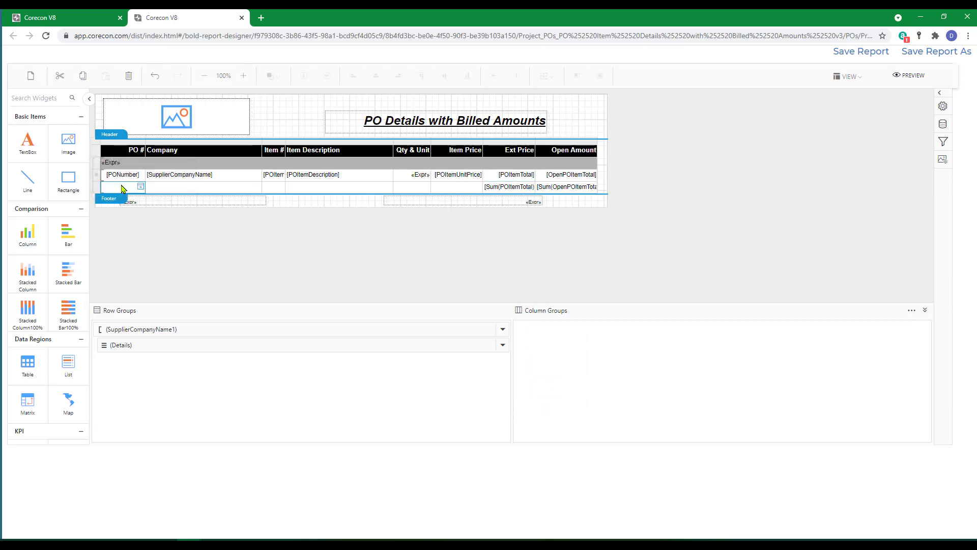
{"action": "left_click", "coordinate": [186, 190], "text": "shift"}
{"action": "left_click_drag", "start_coordinate": [275, 190], "coordinate": [451, 187]}
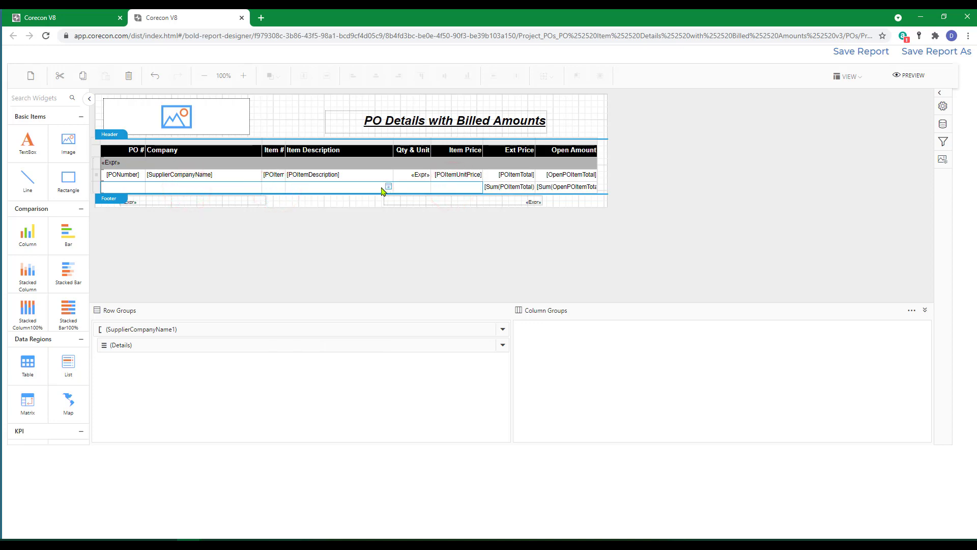
{"action": "right_click", "coordinate": [360, 188]}
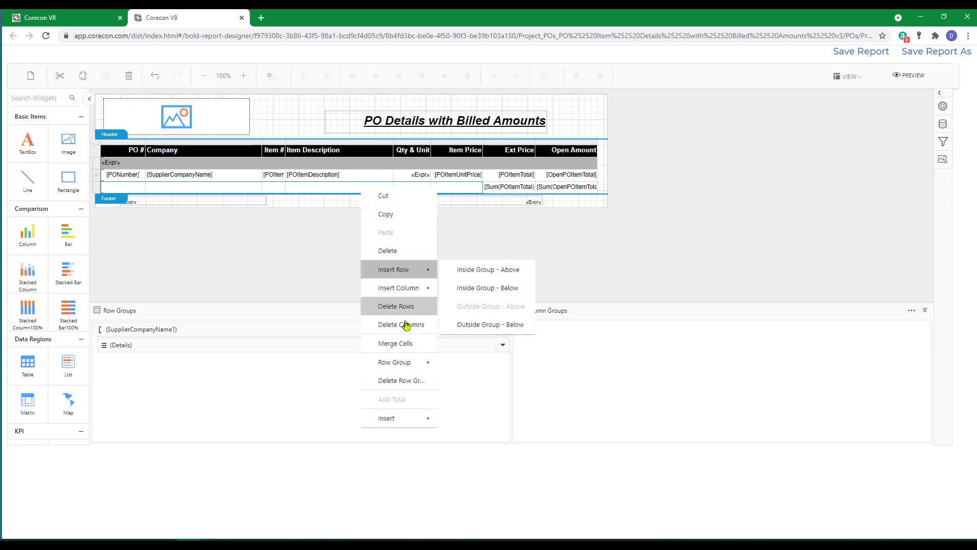
{"action": "left_click", "coordinate": [395, 344]}
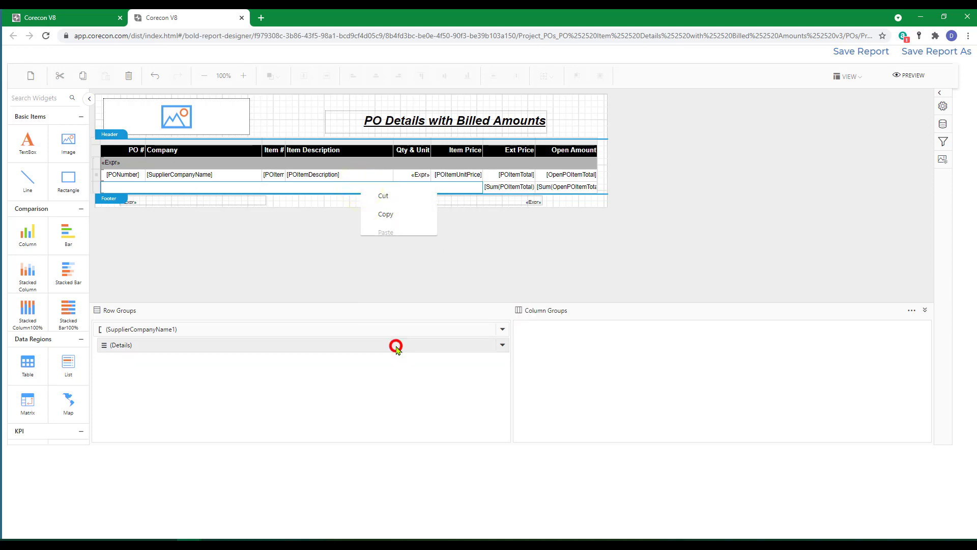
- Set the merged total row cell's expression to ="Total for - " & Fields!SupplierCompanyName.Value & " = "
{"action": "left_click", "coordinate": [329, 192]}
{"action": "left_click", "coordinate": [478, 187]}
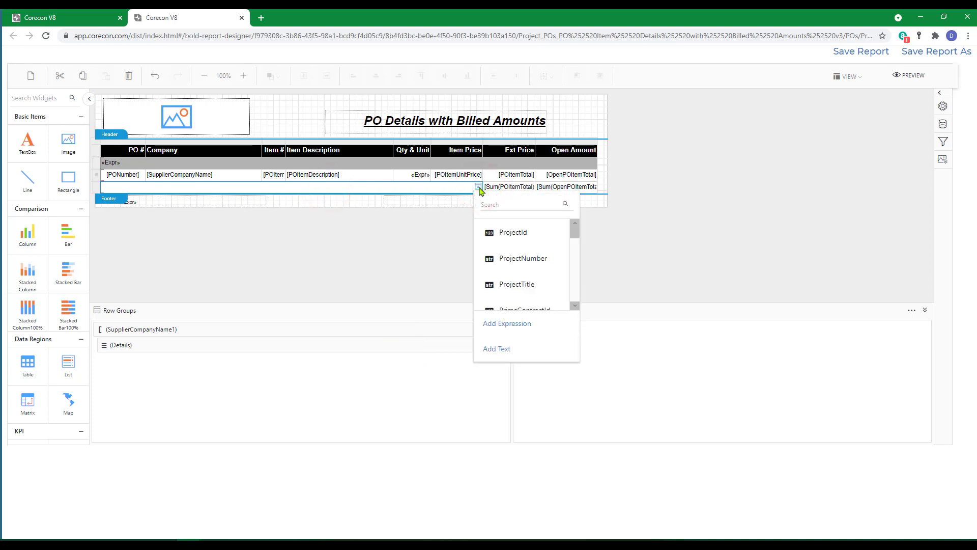
{"action": "left_click", "coordinate": [506, 324]}
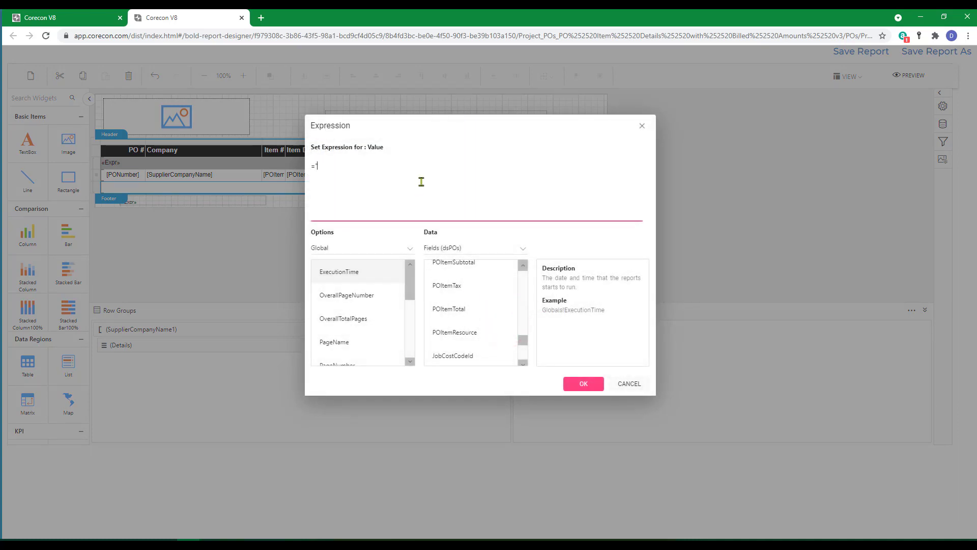
{"action": "type", "text": "\"Total for "}
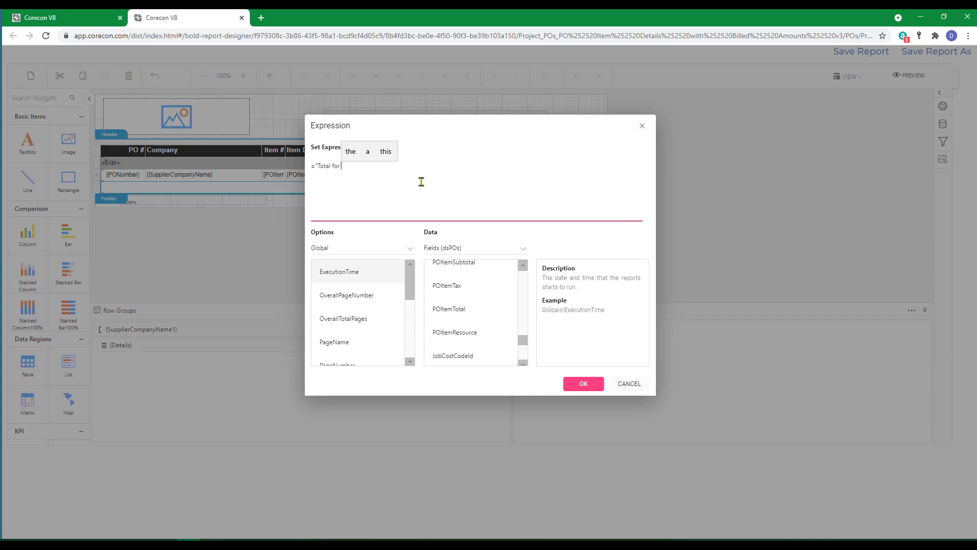
{"action": "type", "text": "- \" &"}
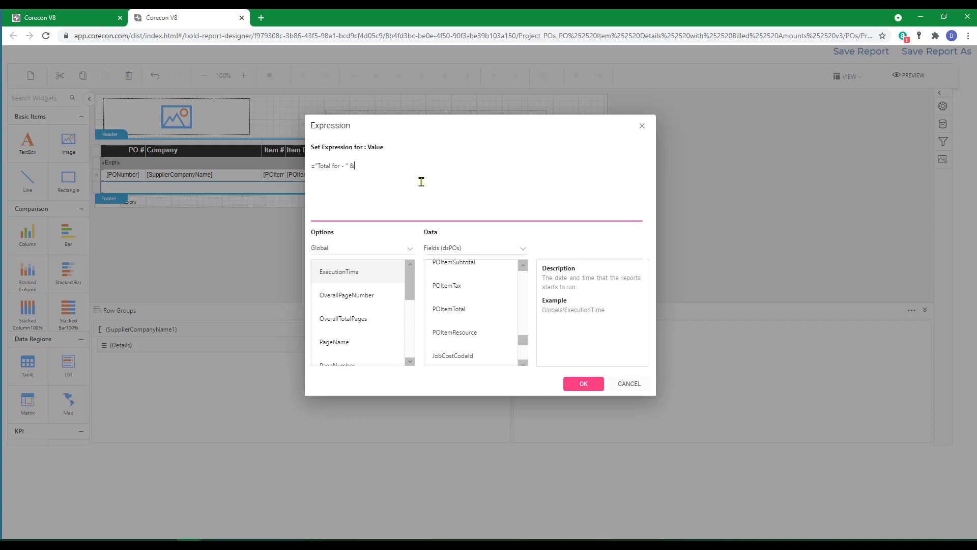
{"action": "scroll", "coordinate": [473, 326], "scroll_direction": "down", "scroll_amount": 6}
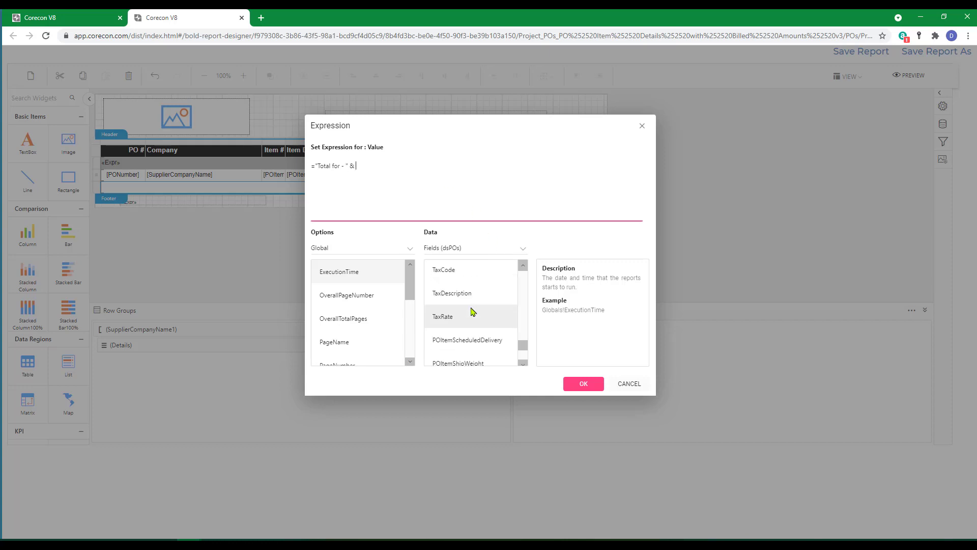
{"action": "scroll", "coordinate": [474, 325], "scroll_direction": "up", "scroll_amount": 10}
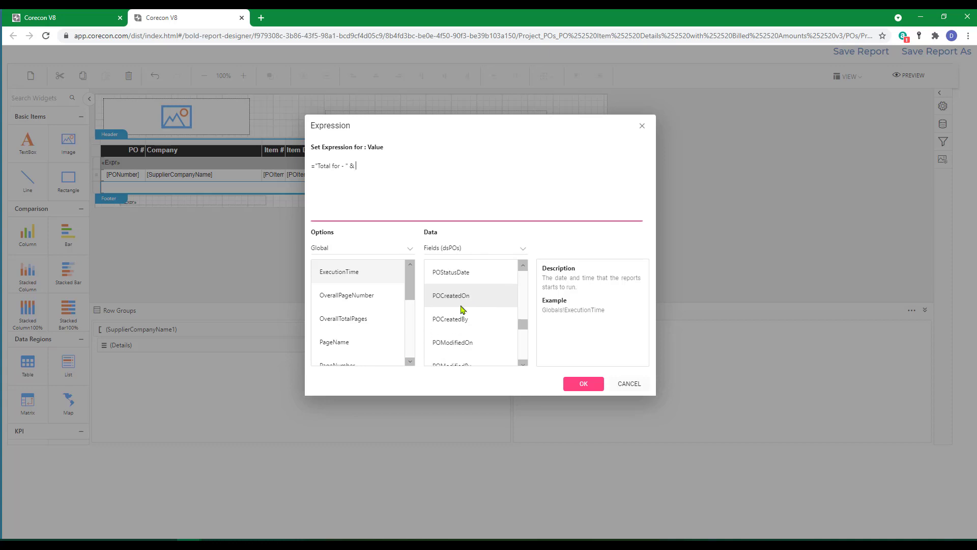
{"action": "left_click", "coordinate": [451, 281]}
{"action": "left_click", "coordinate": [451, 281]}
{"action": "type", "text": "& \" ="}
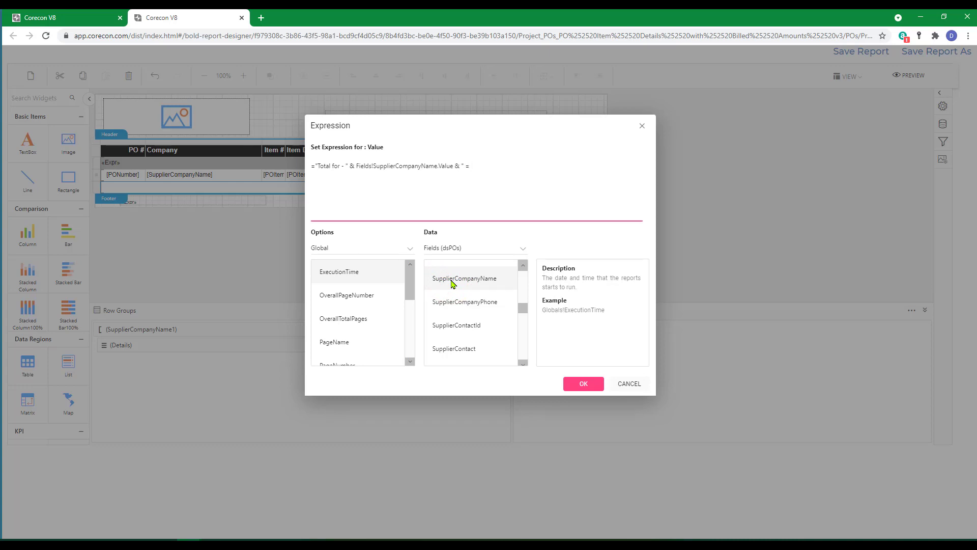
{"action": "left_click", "coordinate": [584, 382]}
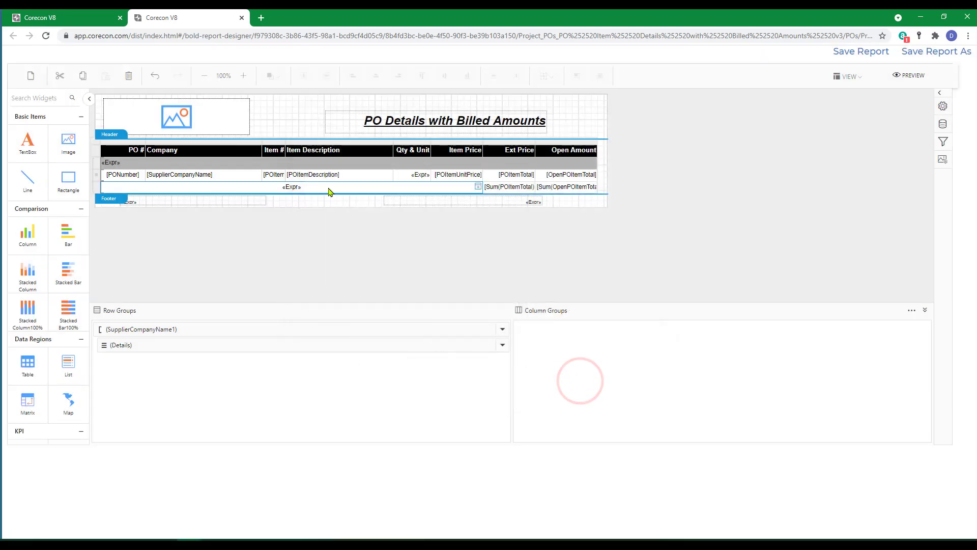
- Set the text alignment of the merged total label cell to Right
{"action": "left_click", "coordinate": [329, 187]}
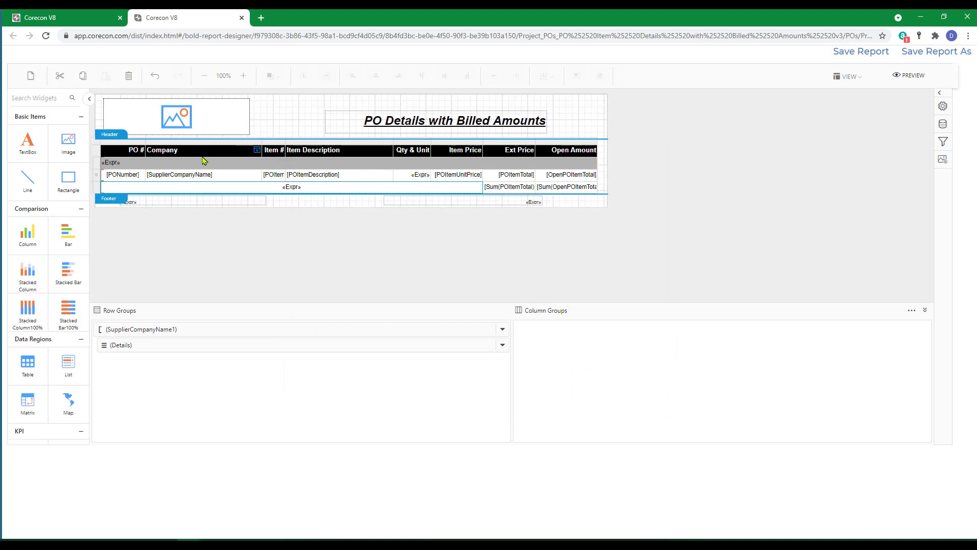
{"action": "left_click", "coordinate": [943, 106]}
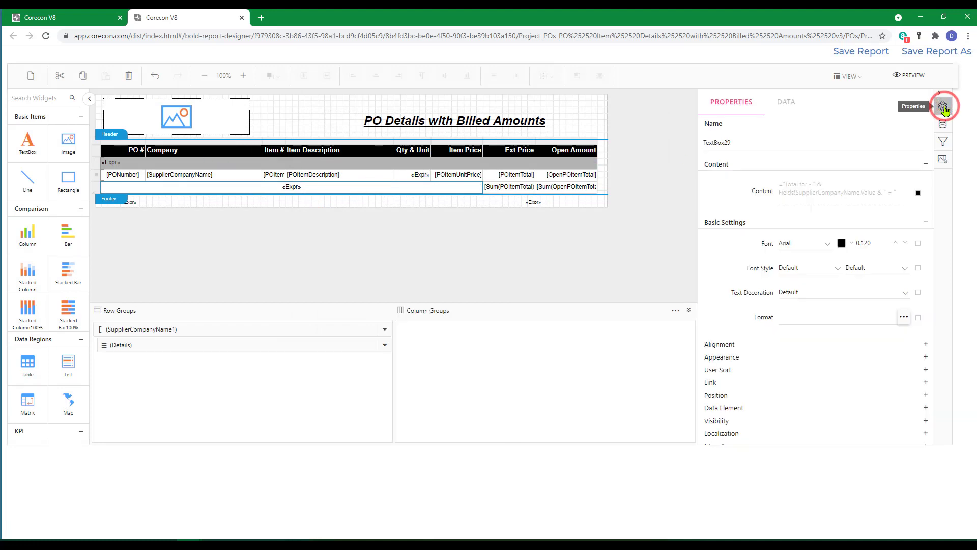
{"action": "left_click", "coordinate": [926, 346]}
{"action": "left_click", "coordinate": [903, 365]}
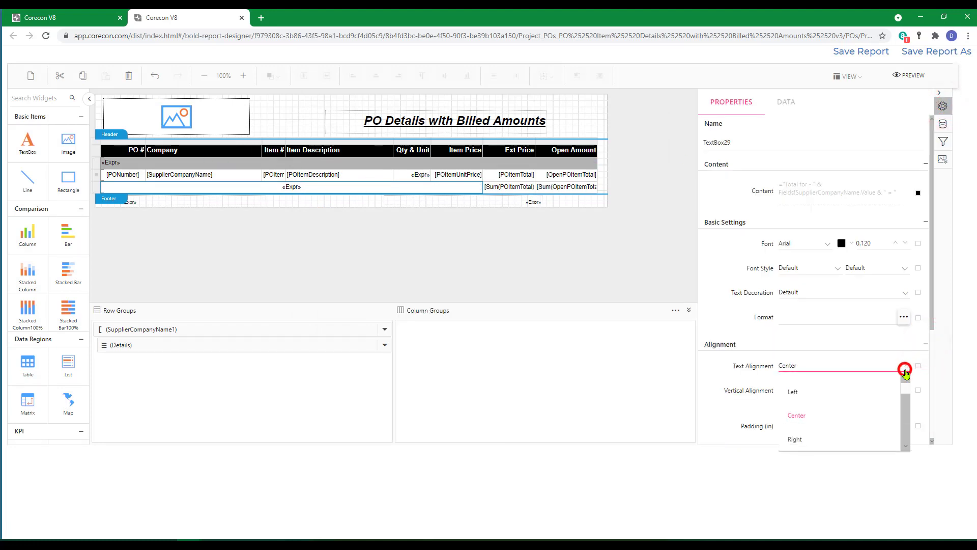
{"action": "left_click", "coordinate": [794, 439]}
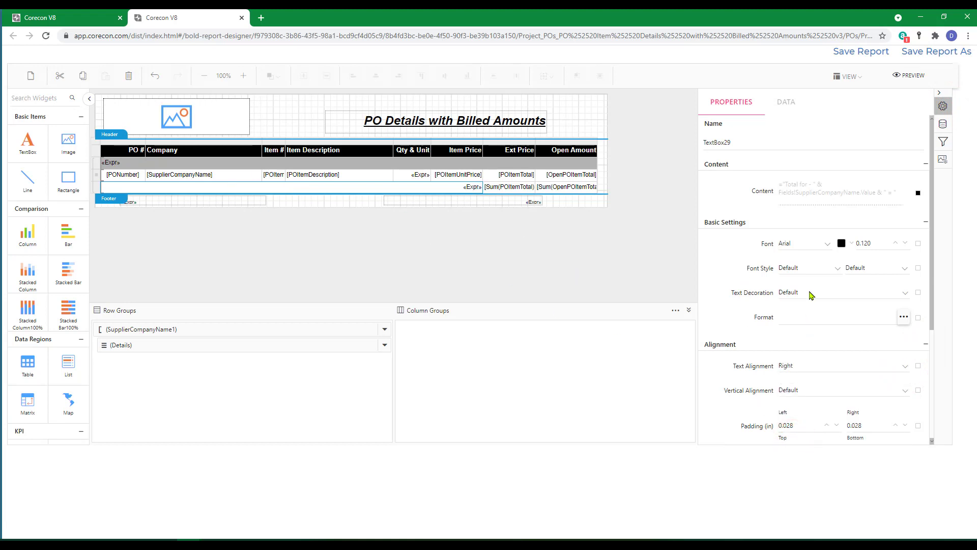
- Give the entire group total row a light grey background colour, rgba(204,203,203,1), then save the report and close the designer
{"action": "scroll", "coordinate": [811, 295], "scroll_direction": "down", "scroll_amount": 3}
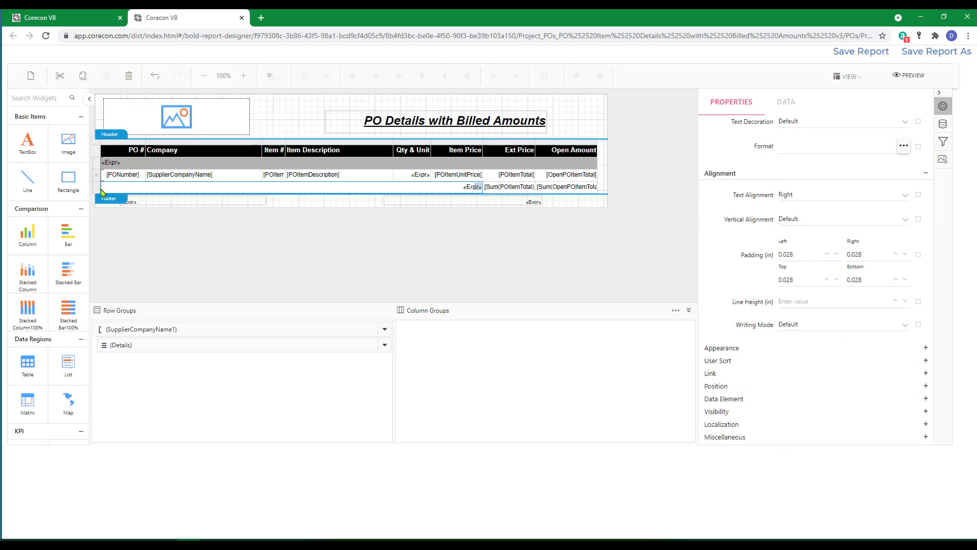
{"action": "left_click", "coordinate": [97, 189]}
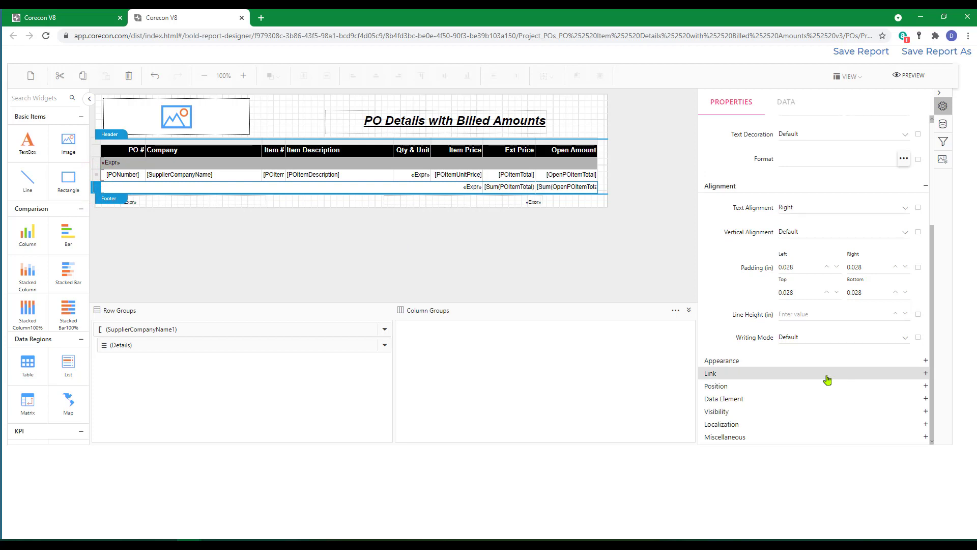
{"action": "left_click", "coordinate": [925, 359]}
{"action": "left_click", "coordinate": [793, 381]}
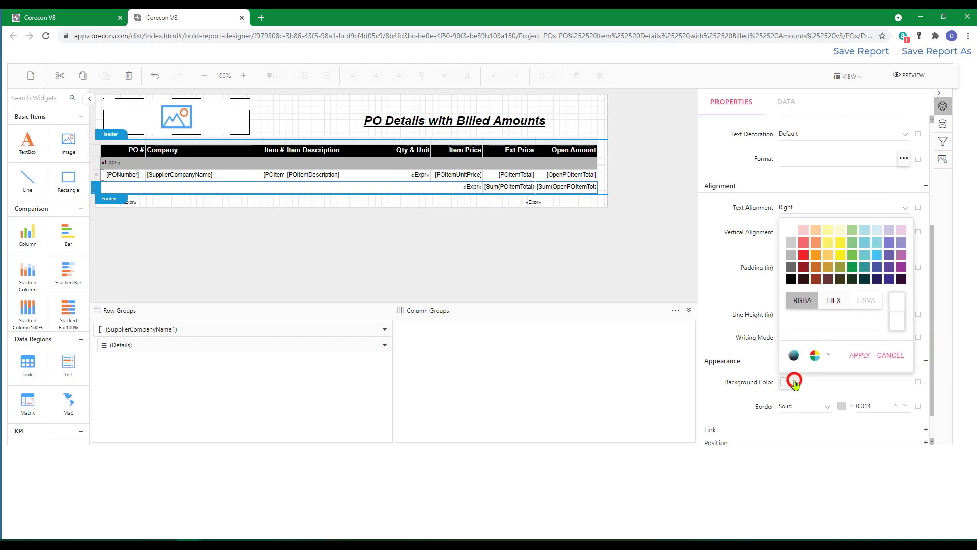
{"action": "left_click", "coordinate": [791, 254]}
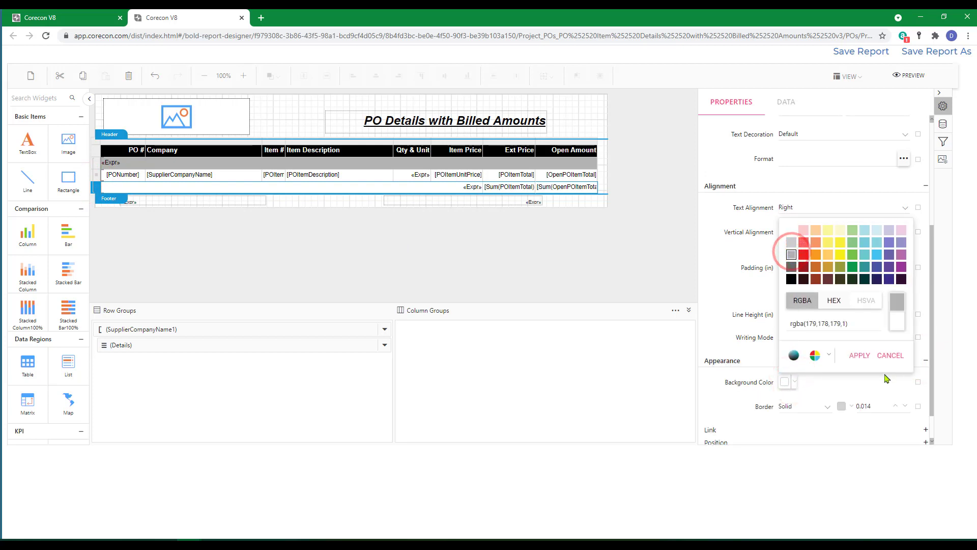
{"action": "left_click", "coordinate": [791, 243]}
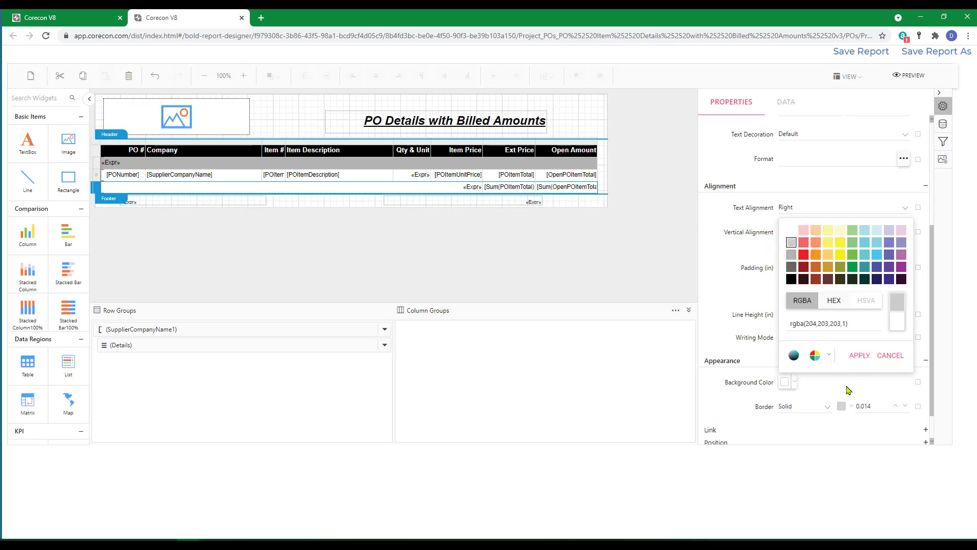
{"action": "left_click", "coordinate": [859, 356]}
{"action": "left_click", "coordinate": [862, 53]}
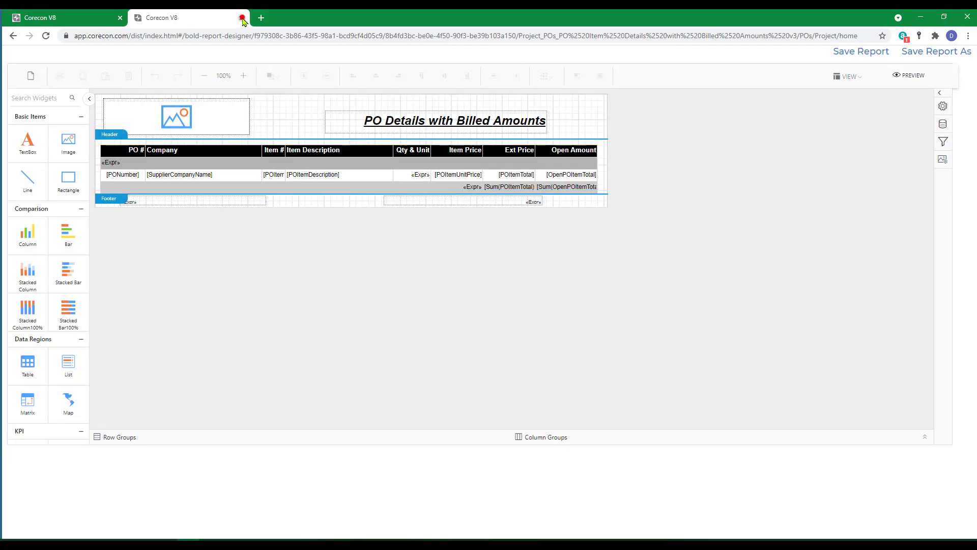
{"action": "left_click", "coordinate": [242, 19]}
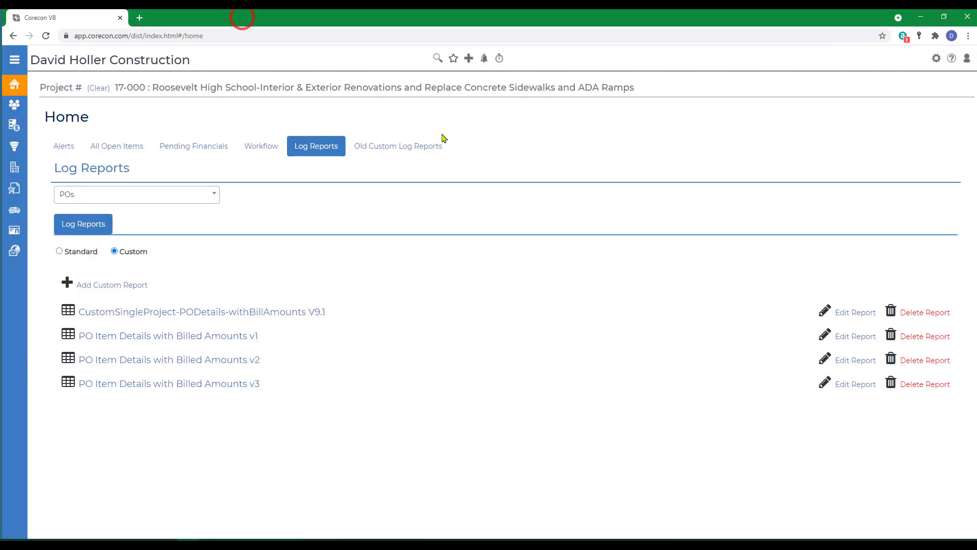
- Run the custom report PO Item Details with Billed Amounts v3 and examine the supplier total rows through page 6
{"action": "left_click", "coordinate": [135, 390]}
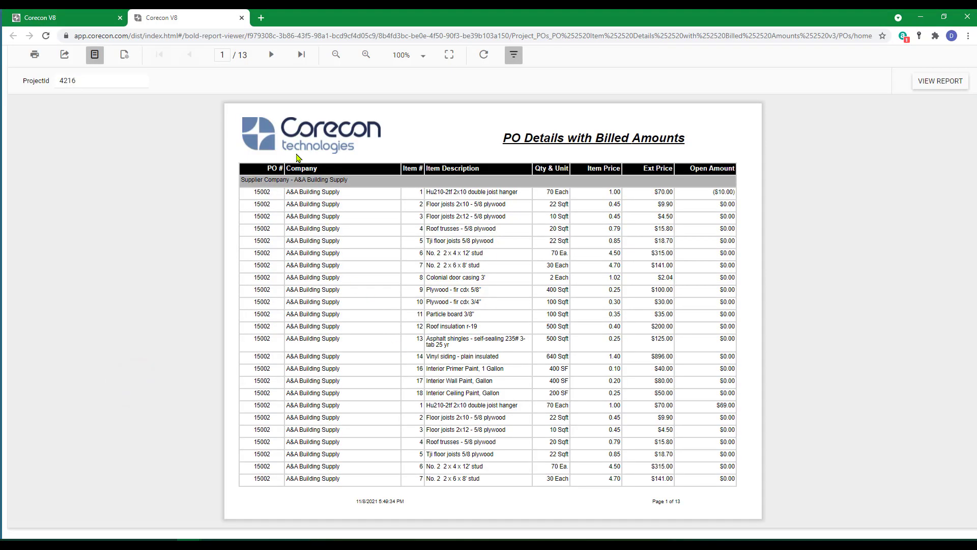
{"action": "left_click", "coordinate": [270, 55]}
{"action": "left_click", "coordinate": [270, 55]}
{"action": "left_click", "coordinate": [271, 55]}
{"action": "left_click", "coordinate": [271, 54]}
{"action": "left_click", "coordinate": [270, 55]}
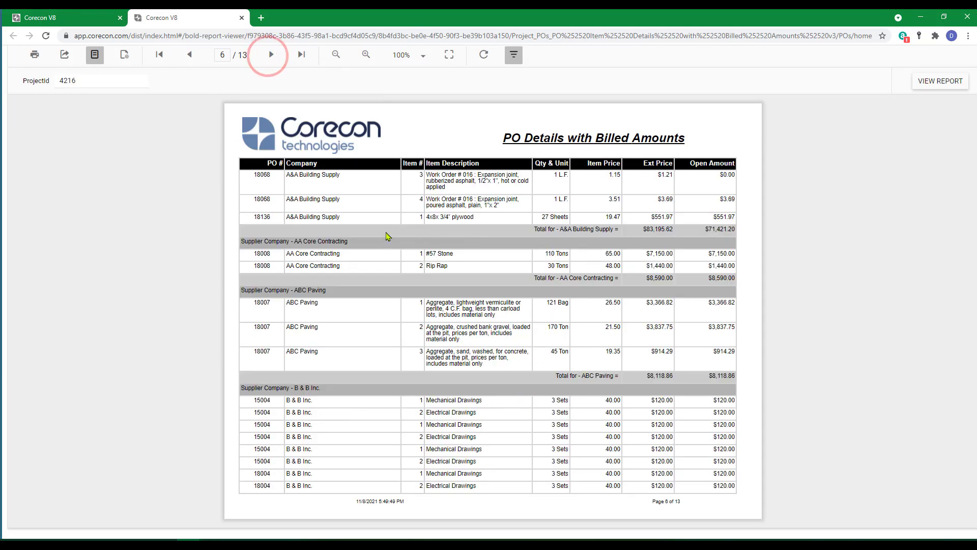